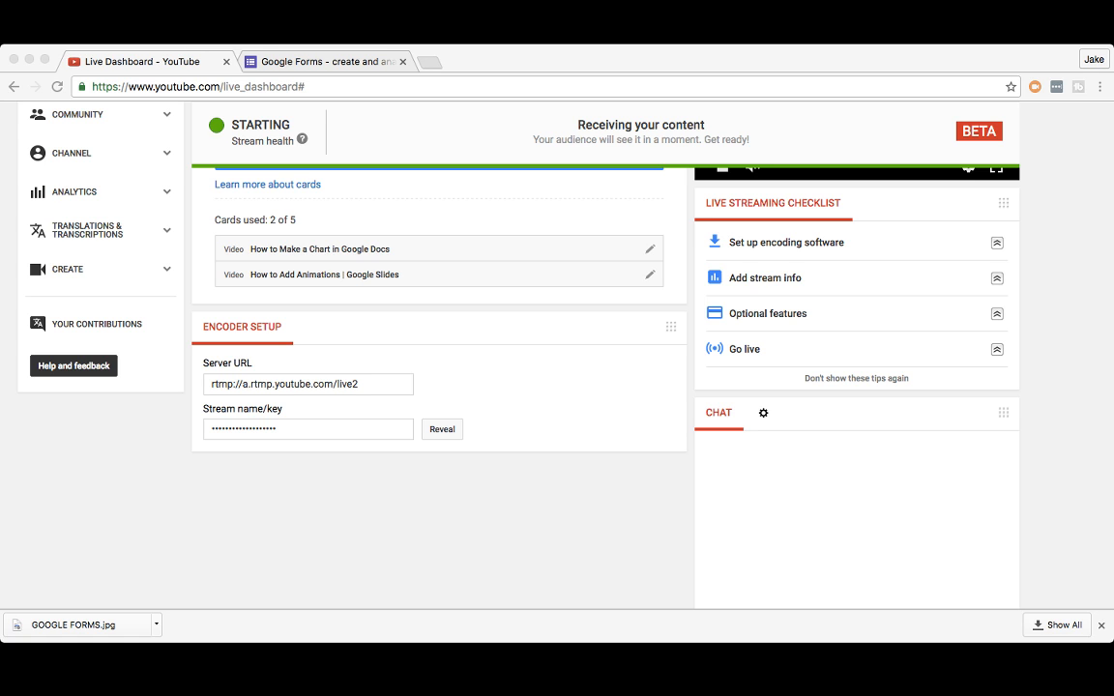
Step: Activate the browser and scroll the Live Dashboard back to the top to show the stream status
key("super+Tab")
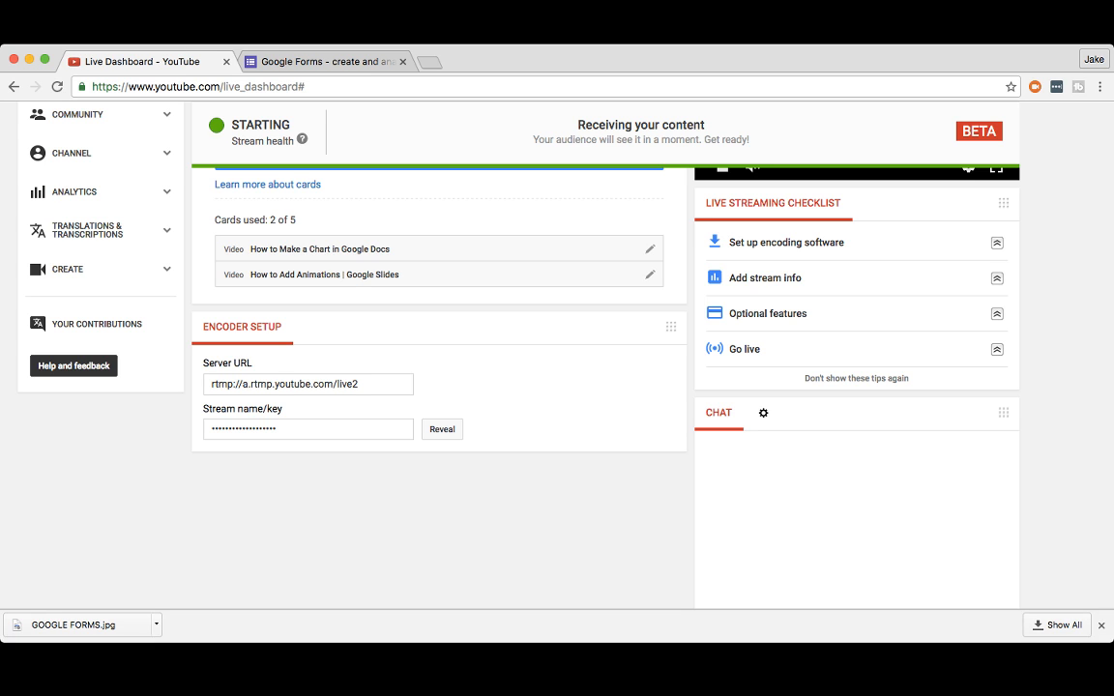
scroll(557, 367, "up", 5)
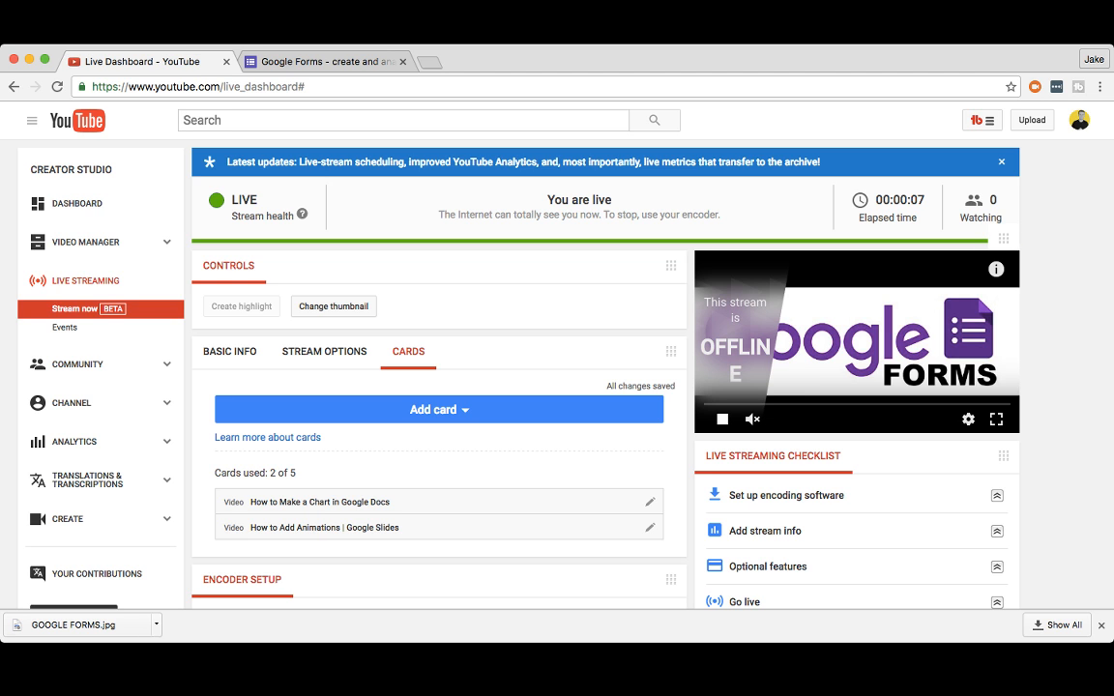
Step: Unmute the stream preview, then re-mute it and settle on the Google Forms tab
left_click(752, 419)
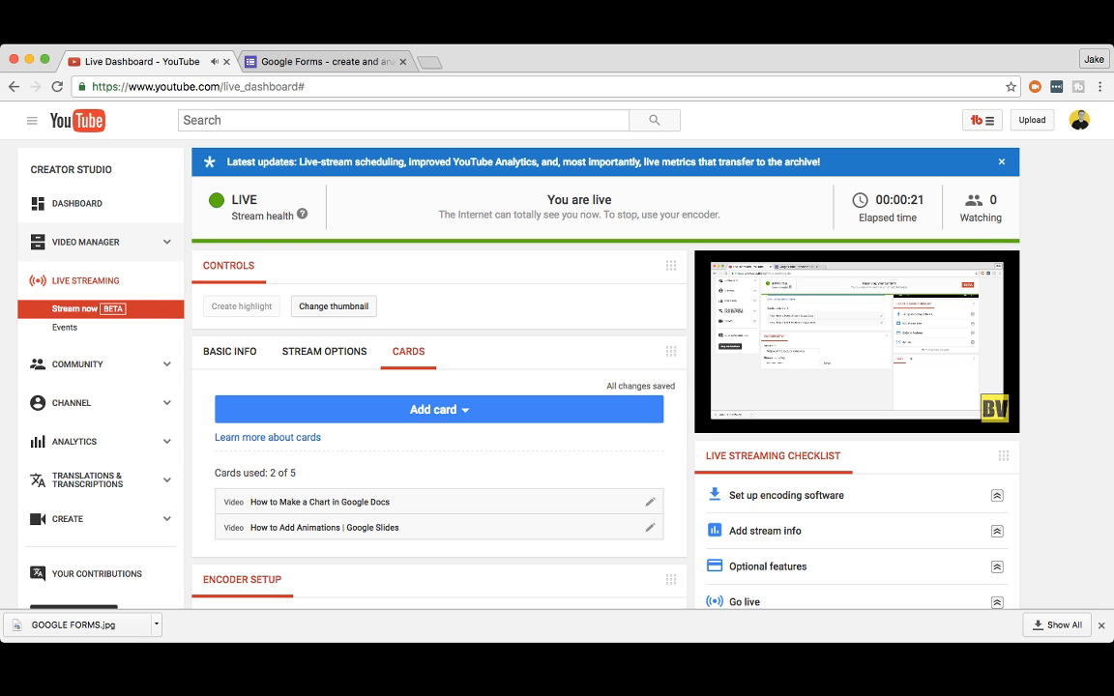
key("ctrl+Tab")
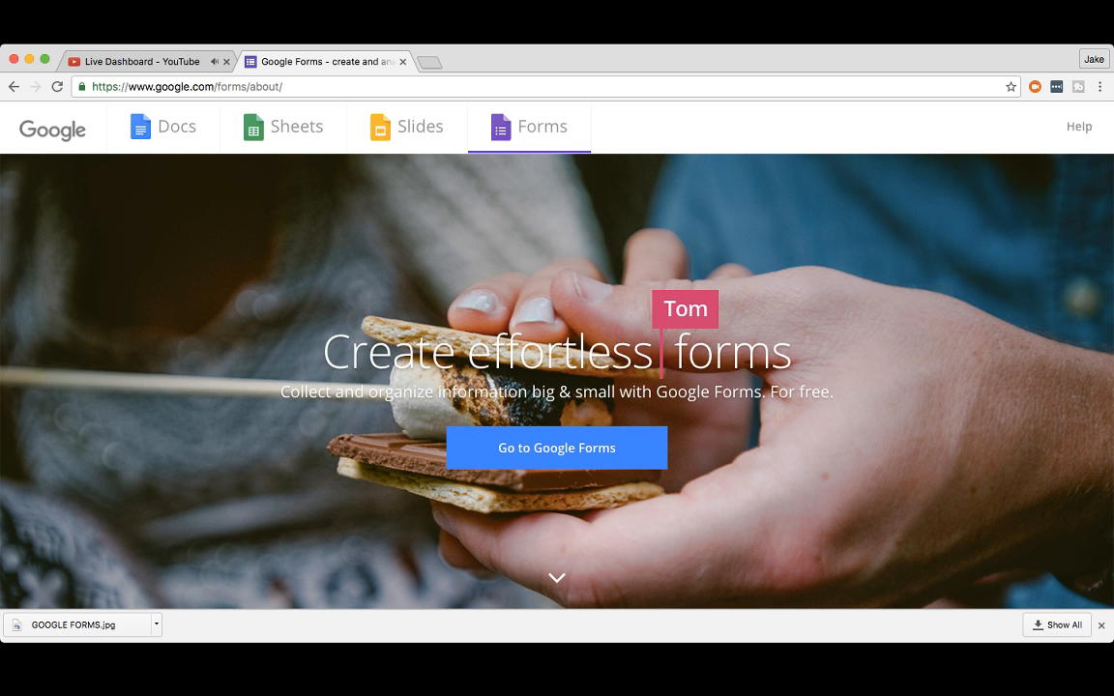
left_click(142, 61)
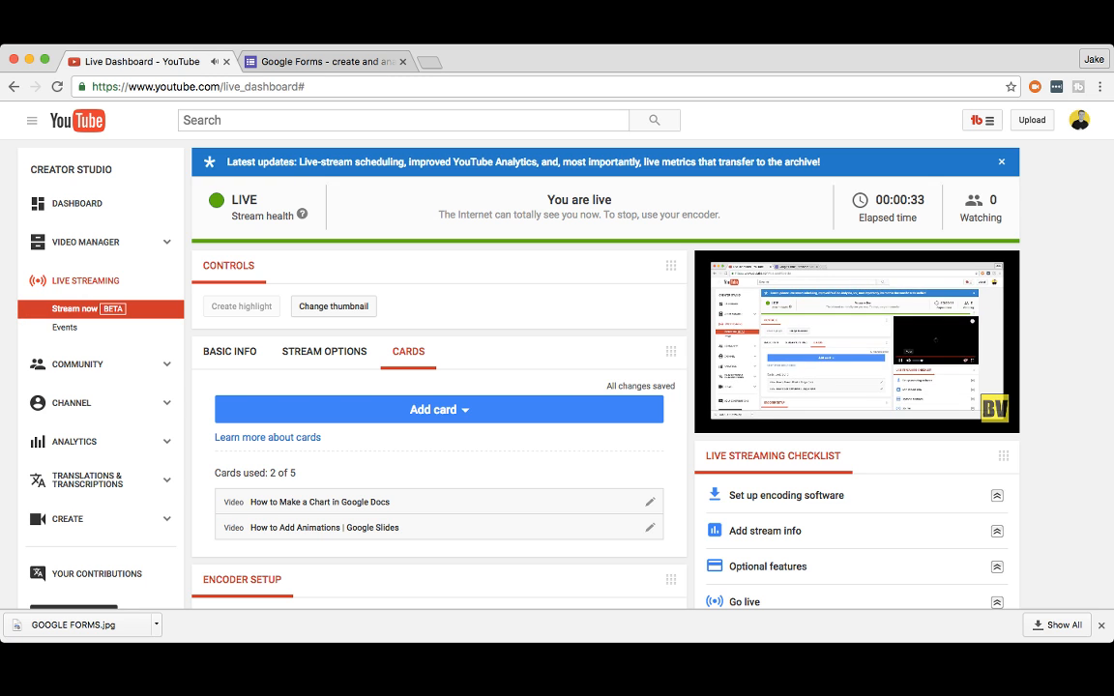
left_click(752, 418)
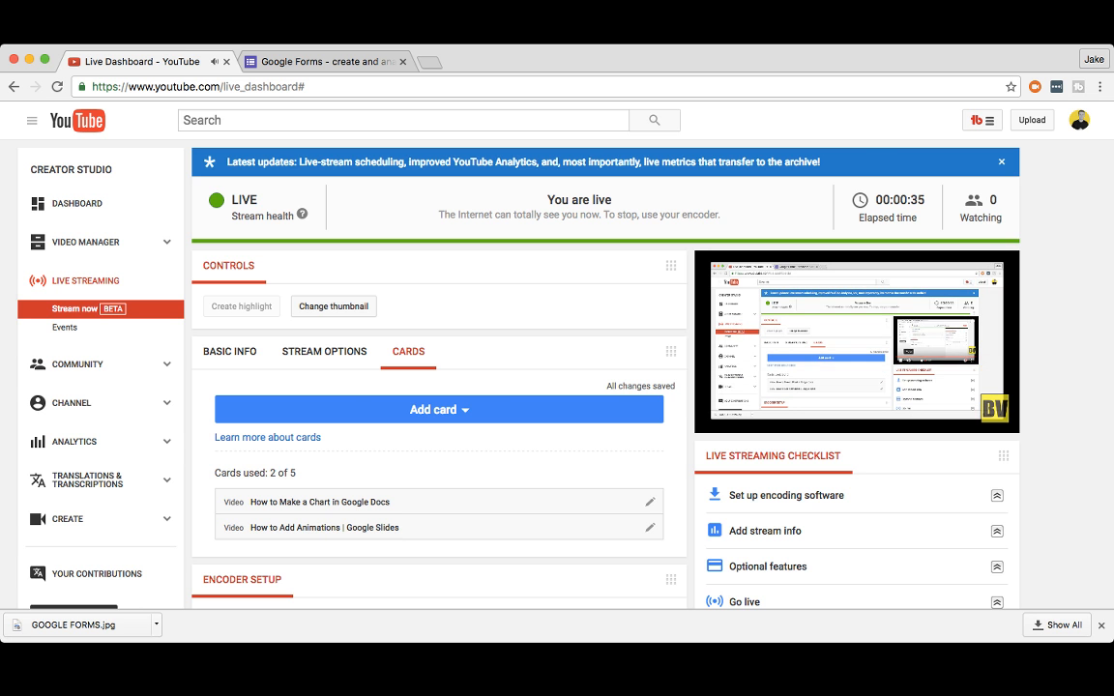
left_click(319, 61)
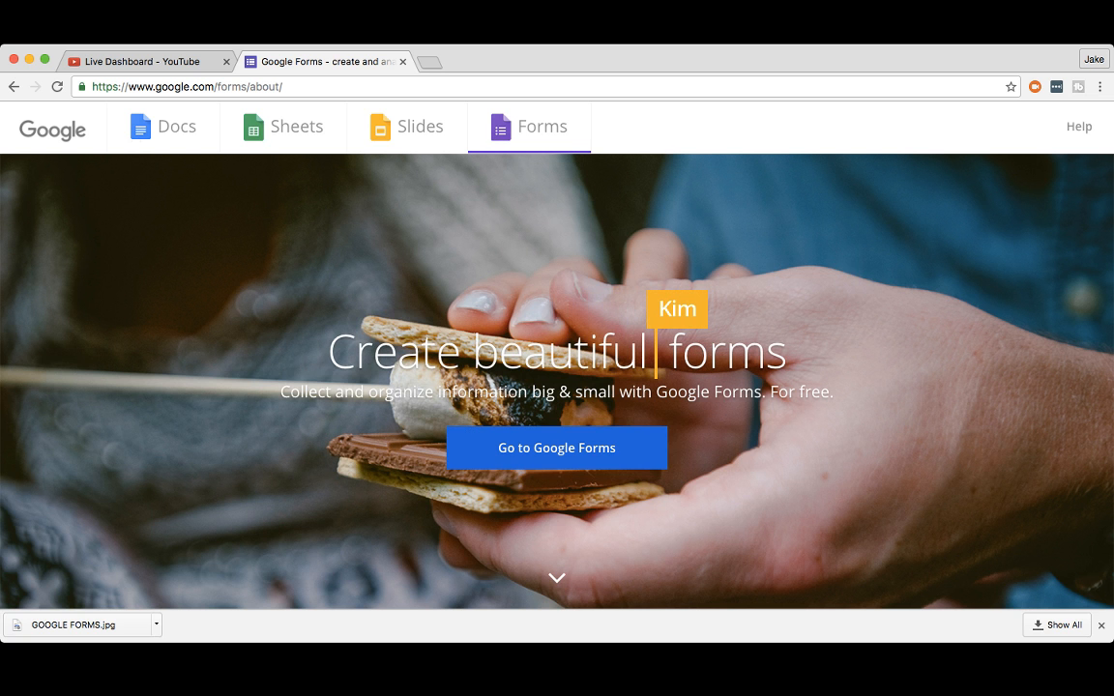
Step: Open Google Forms in a new tab and create a form from the Blank template
left_click(556, 448)
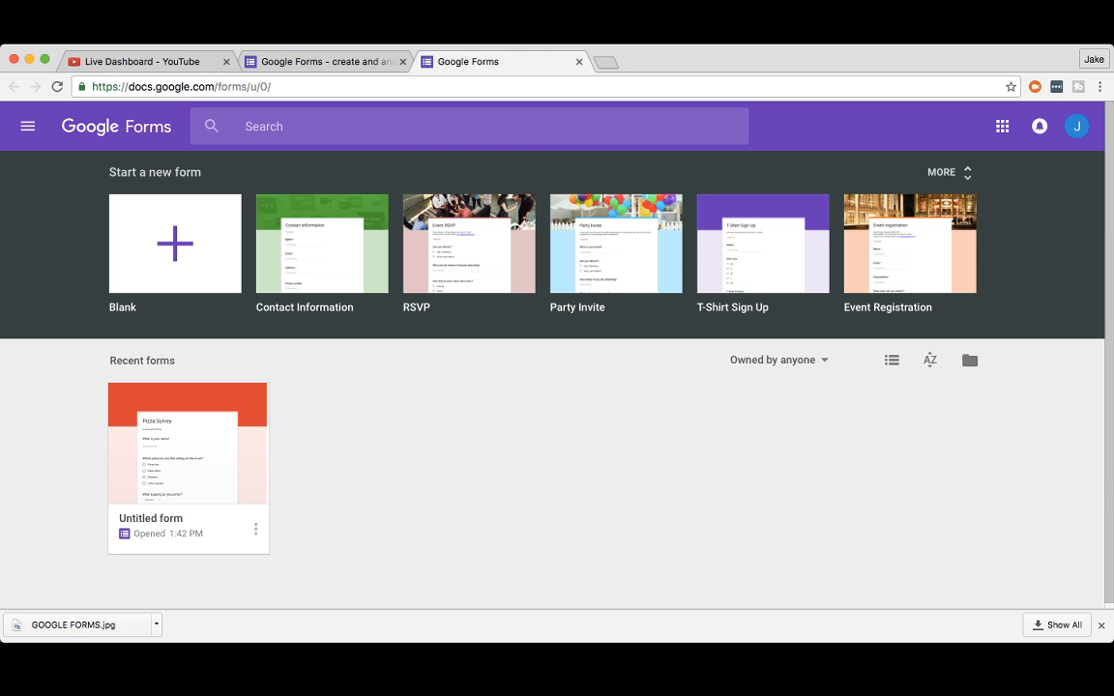
left_click(175, 243)
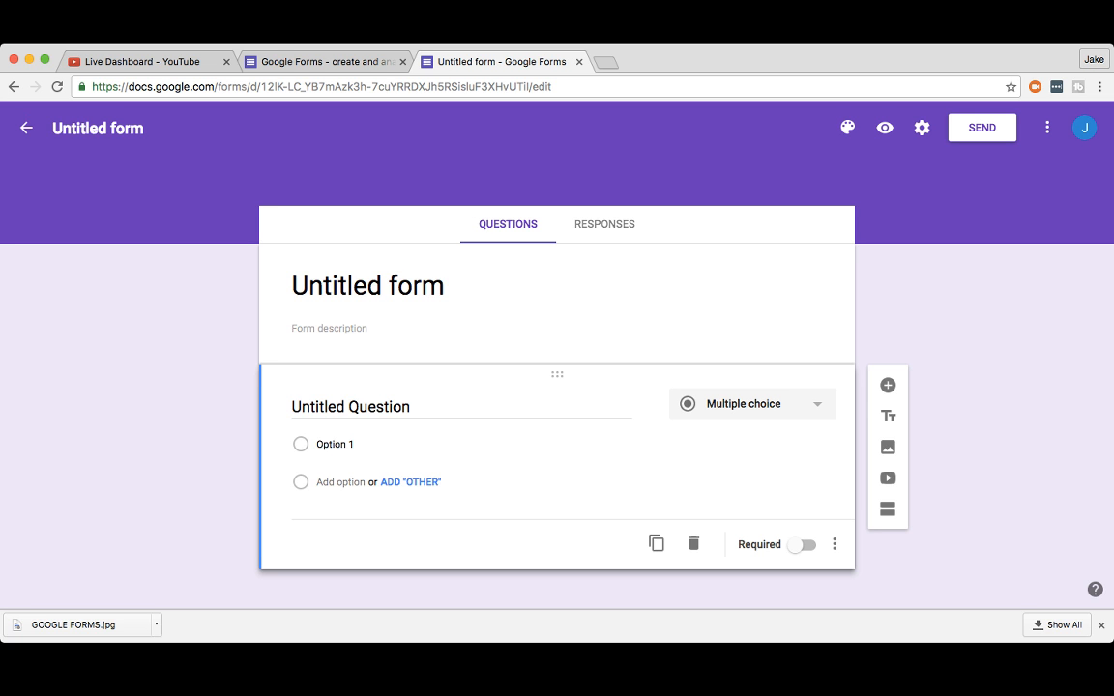
Step: Title the form 'Favorite Color' with the description 'A survey about a favorite color'
left_click(368, 286)
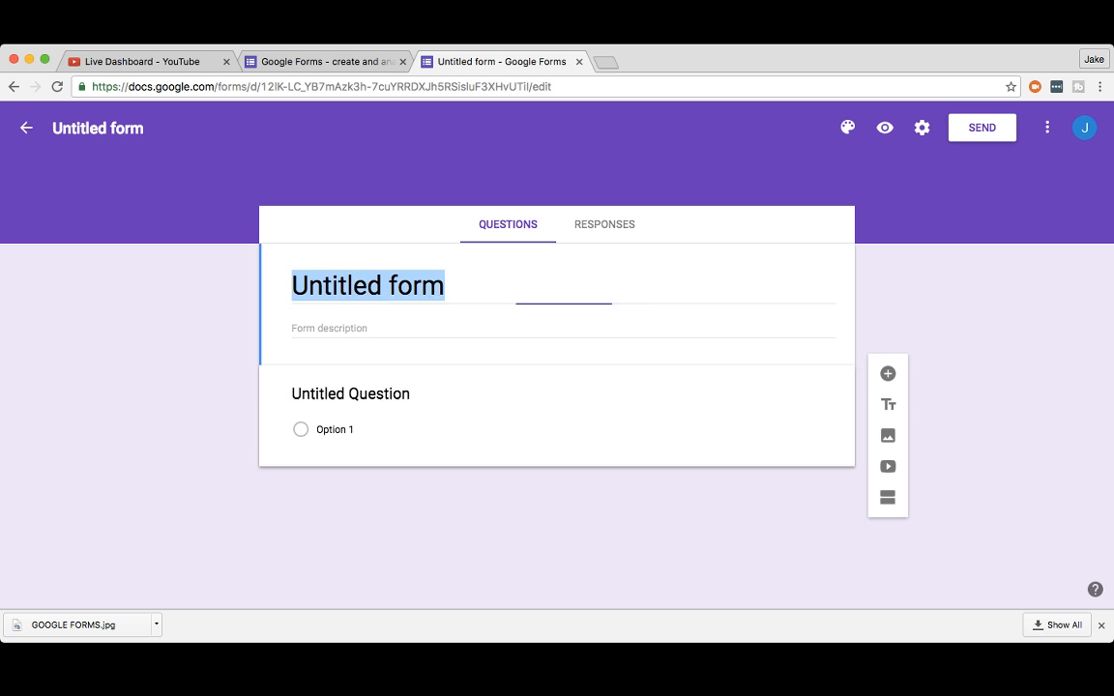
type("F")
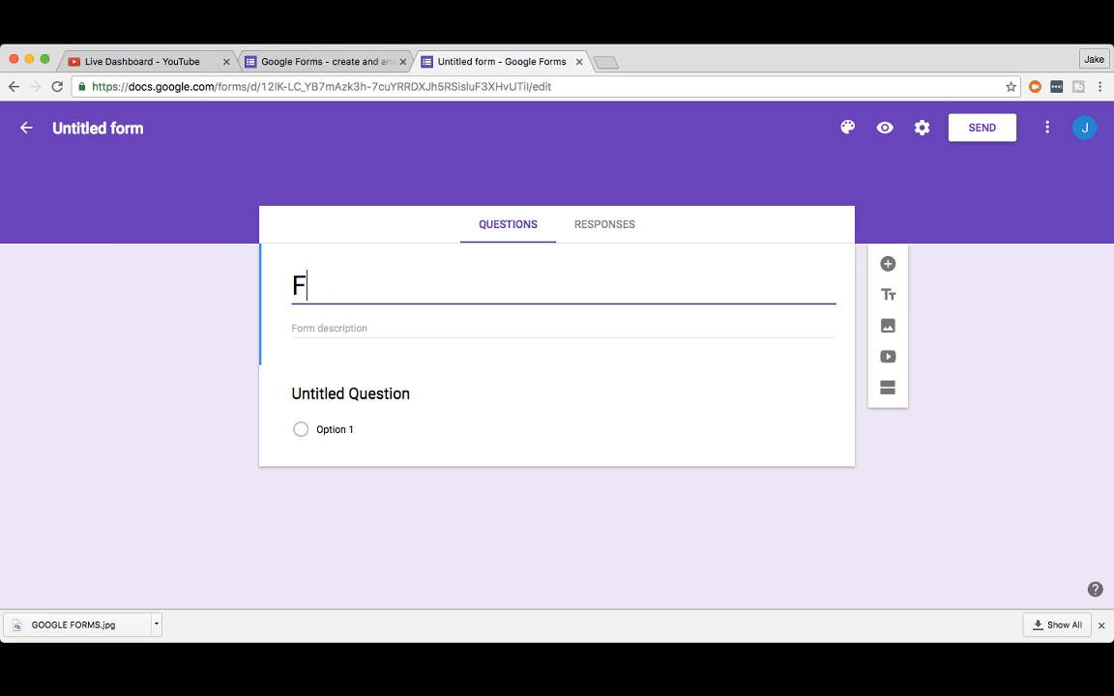
type("avorite Color")
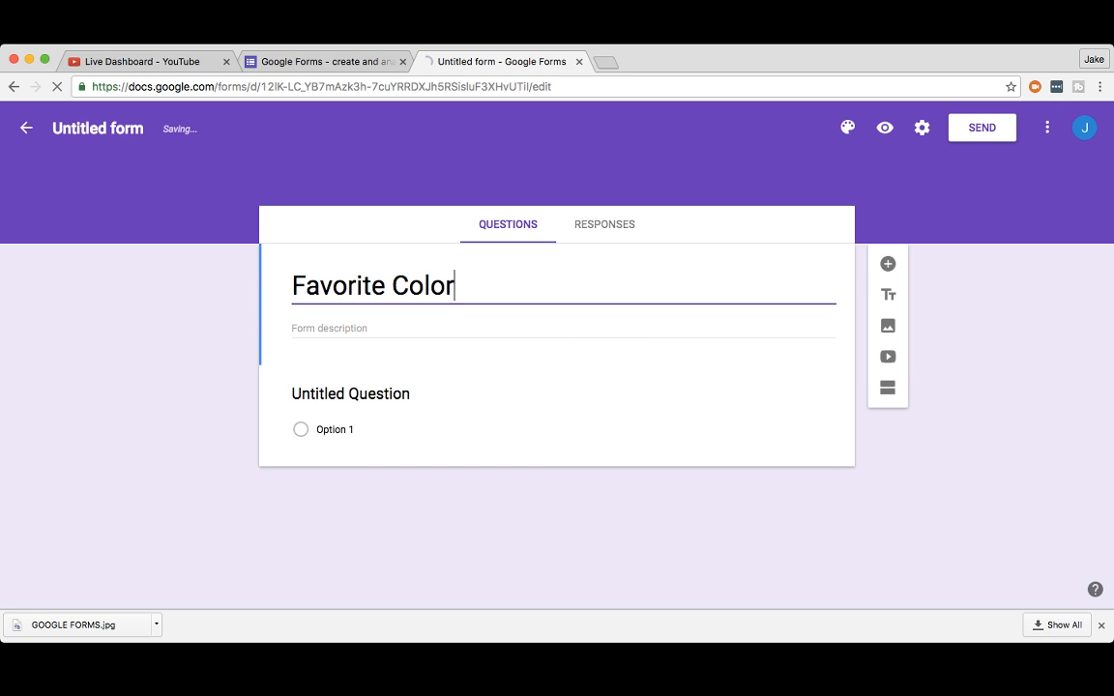
key("Tab")
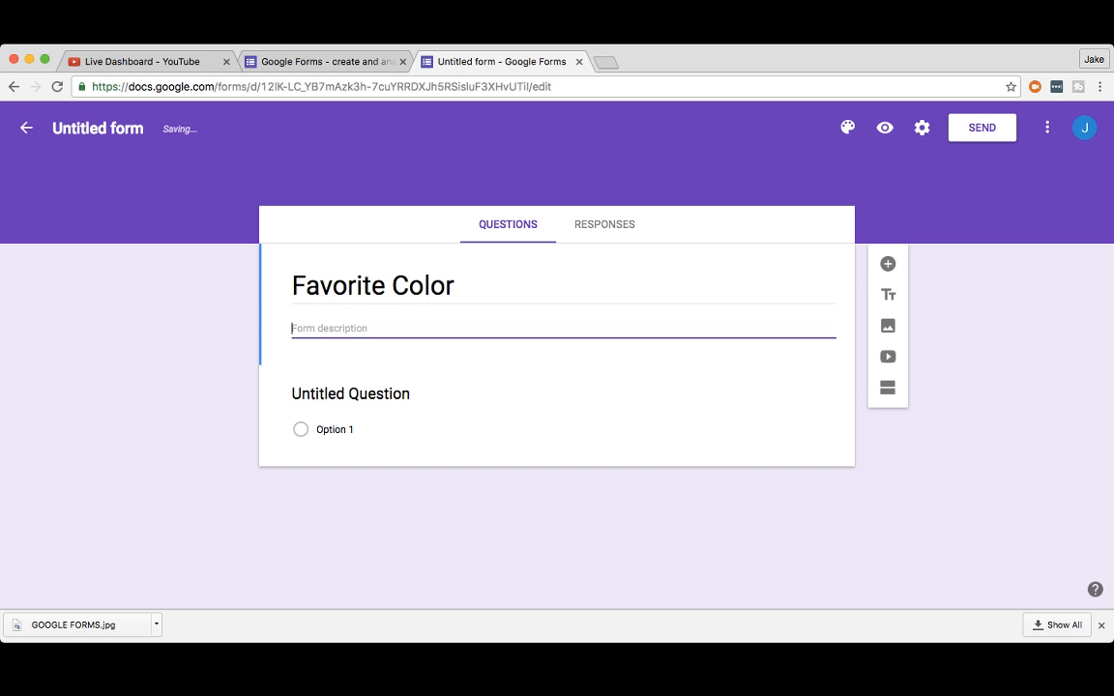
type("A survey")
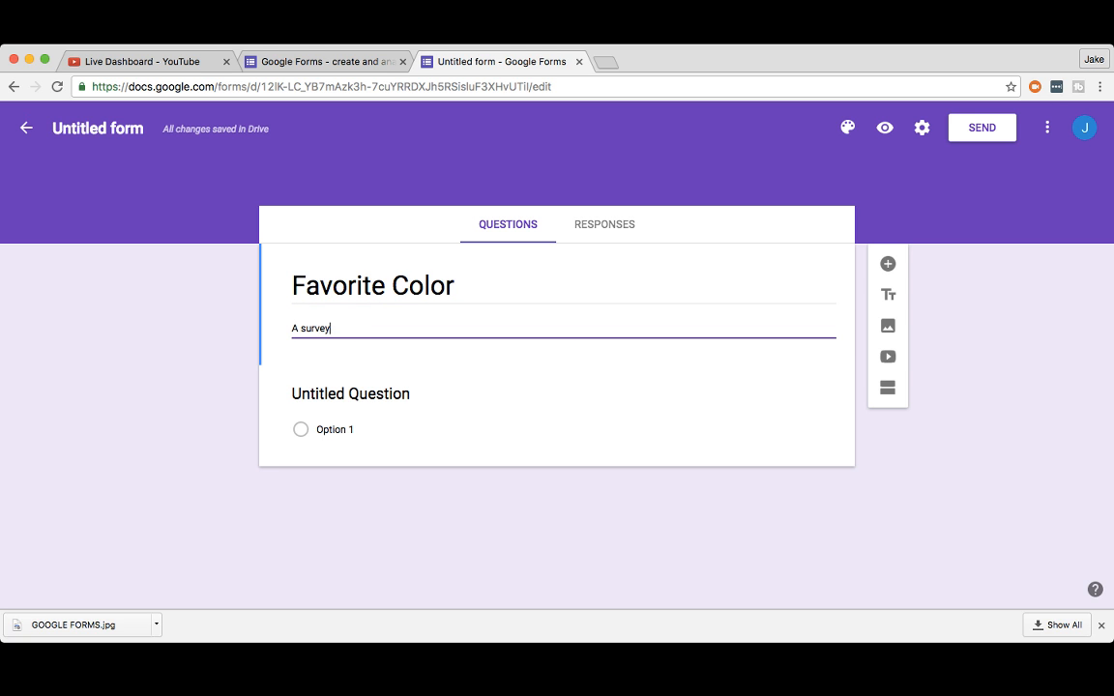
type(" about a")
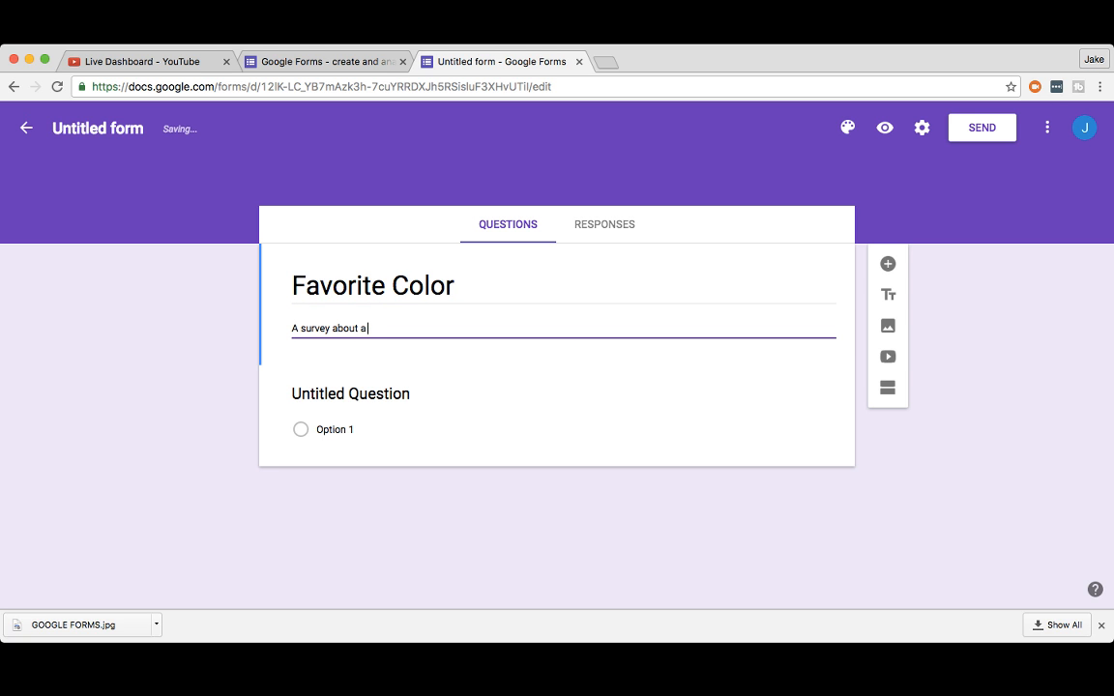
type(" favorite color")
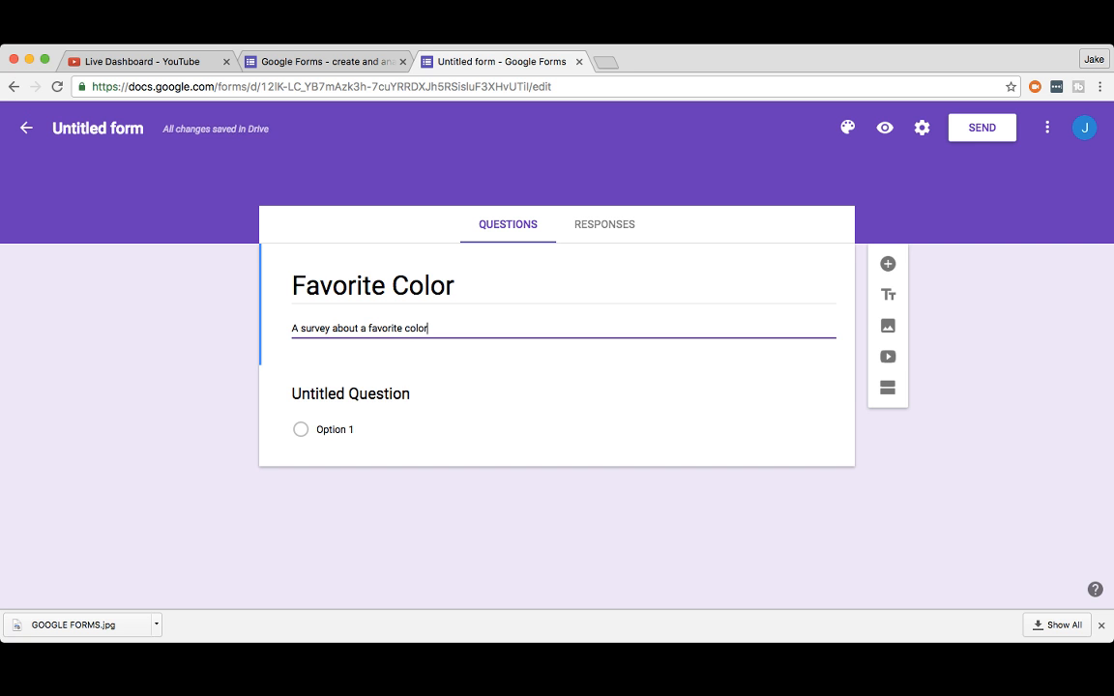
Step: Move into the first question and begin typing its title 'What is your fv'
key("Tab")
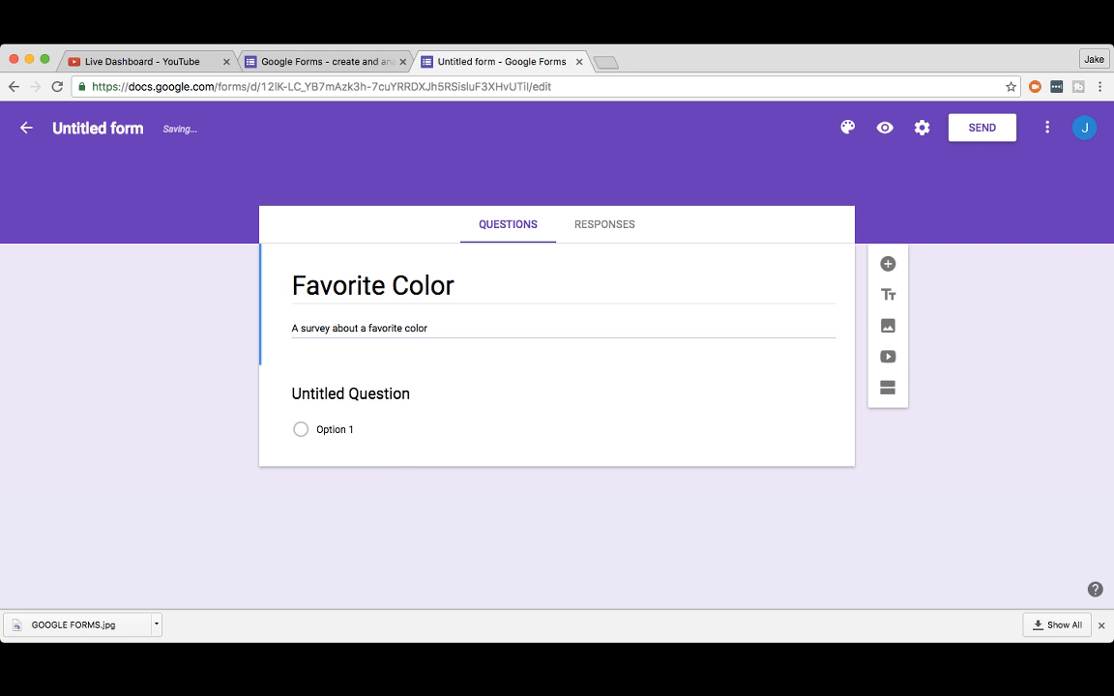
key("Tab")
type("What is your fv")
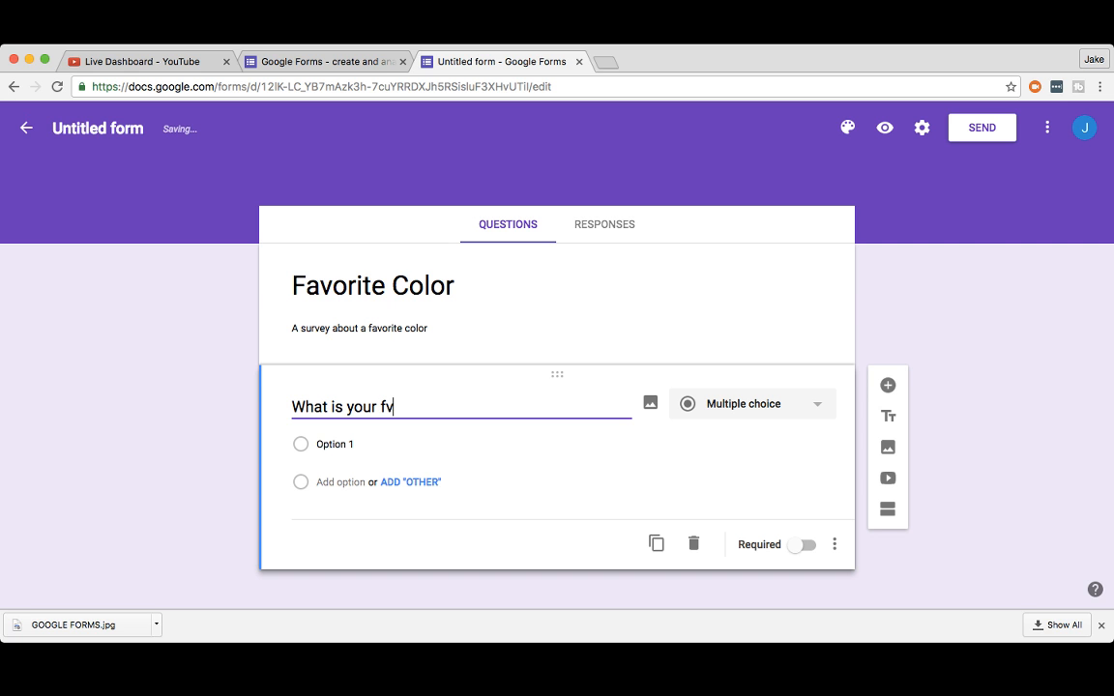
Step: Correct the question title to 'What is your favorite color' and make the first option 'green'
key("BackSpace")
type("avorite color")
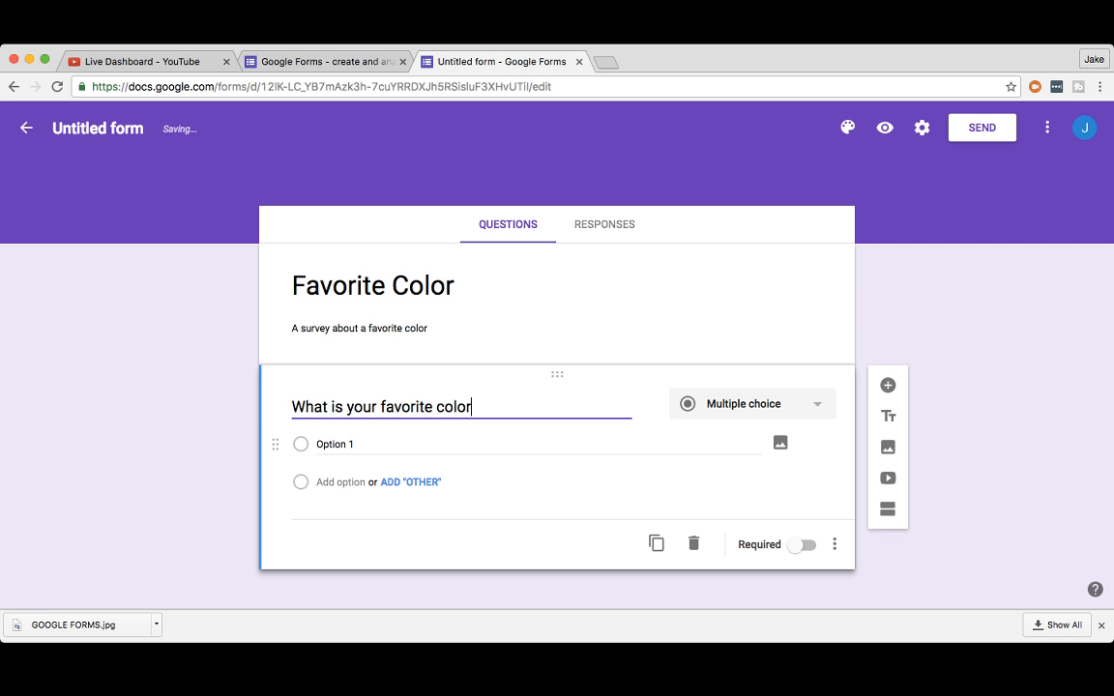
left_click(335, 445)
type("gee")
key("BackSpace")
key("BackSpace")
type("reen")
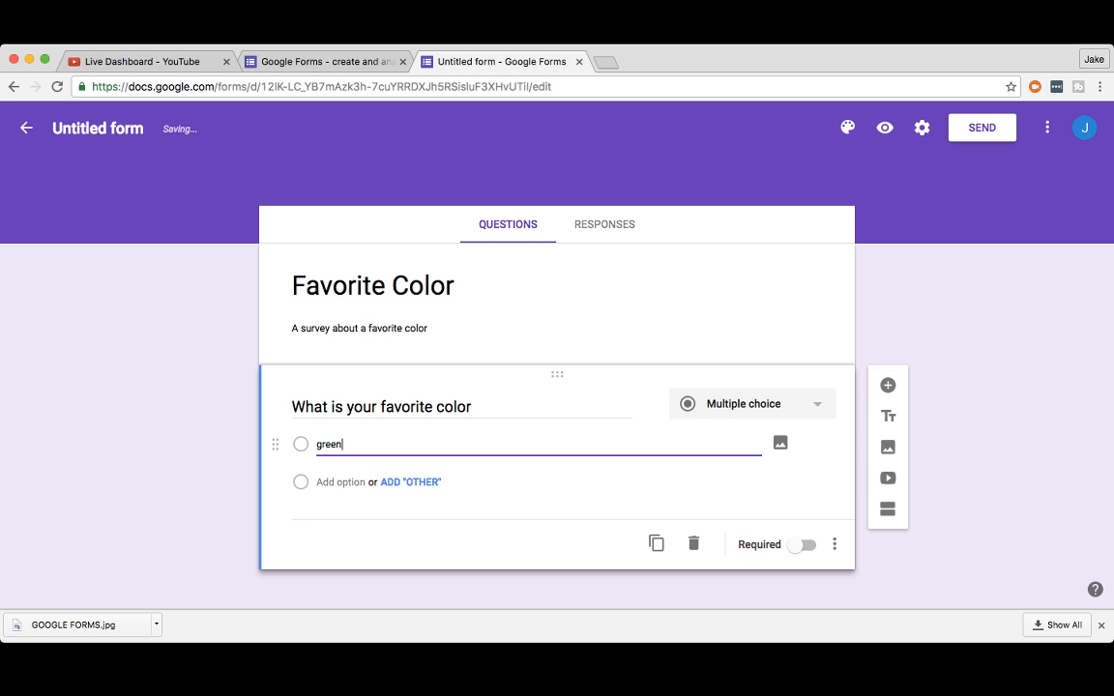
Step: Add the answer options blue, yellow and red
key("Return")
type("blue")
key("Return")
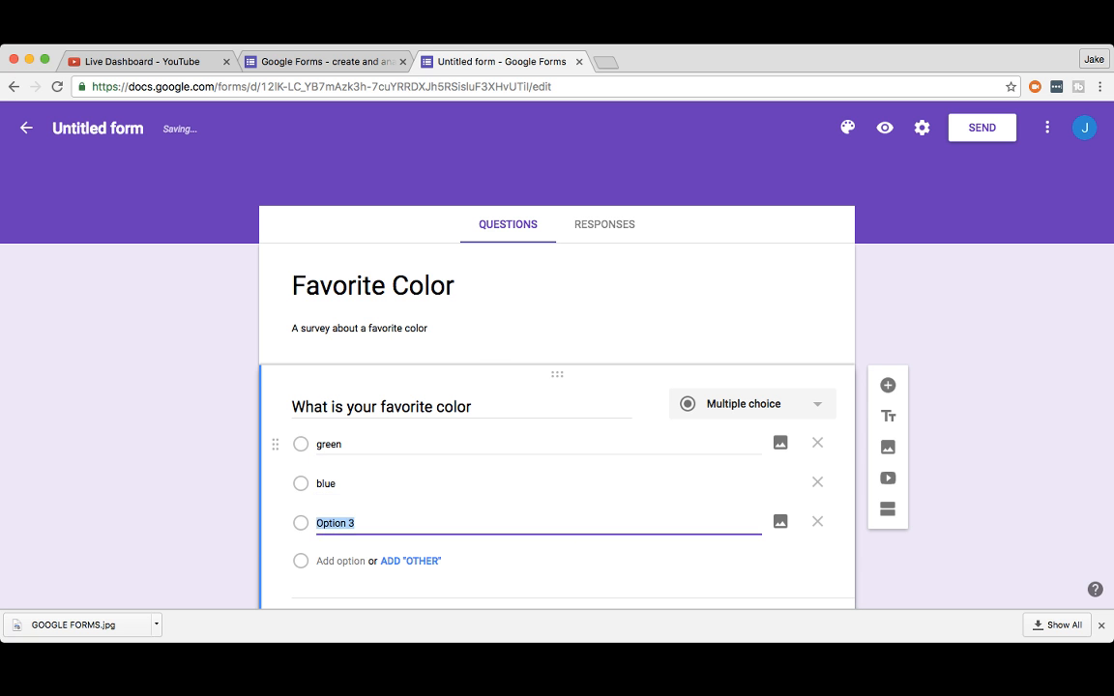
type("yellow")
key("Return")
type("red")
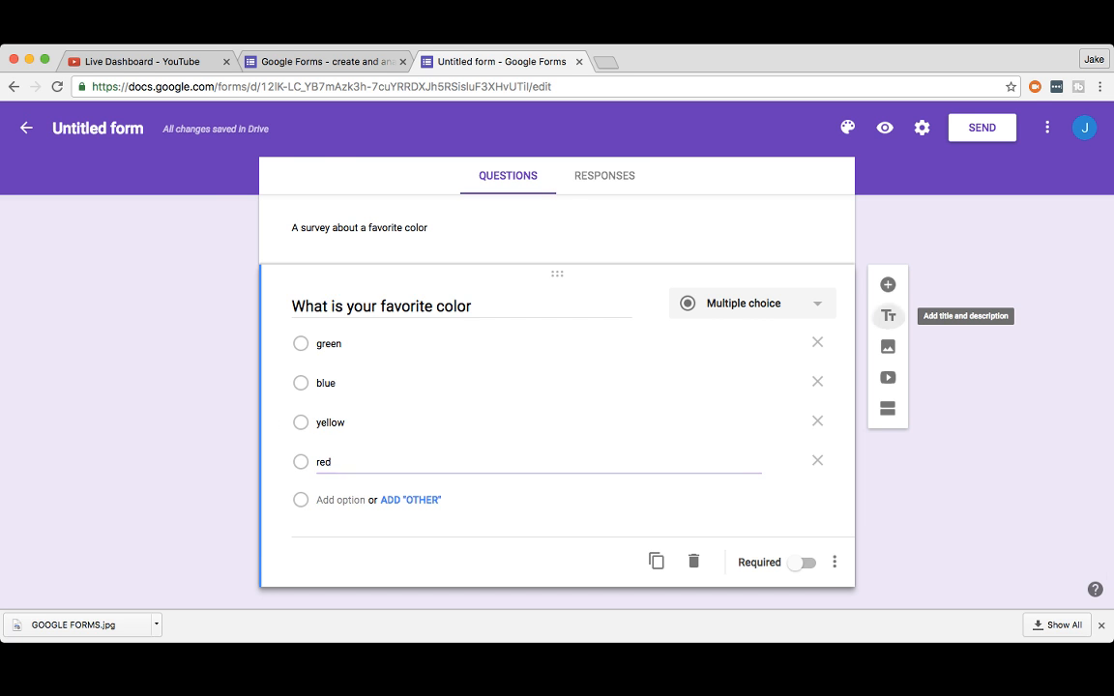
Step: Add then delete a title-and-description section, and switch on Required for the color question
left_click(888, 315)
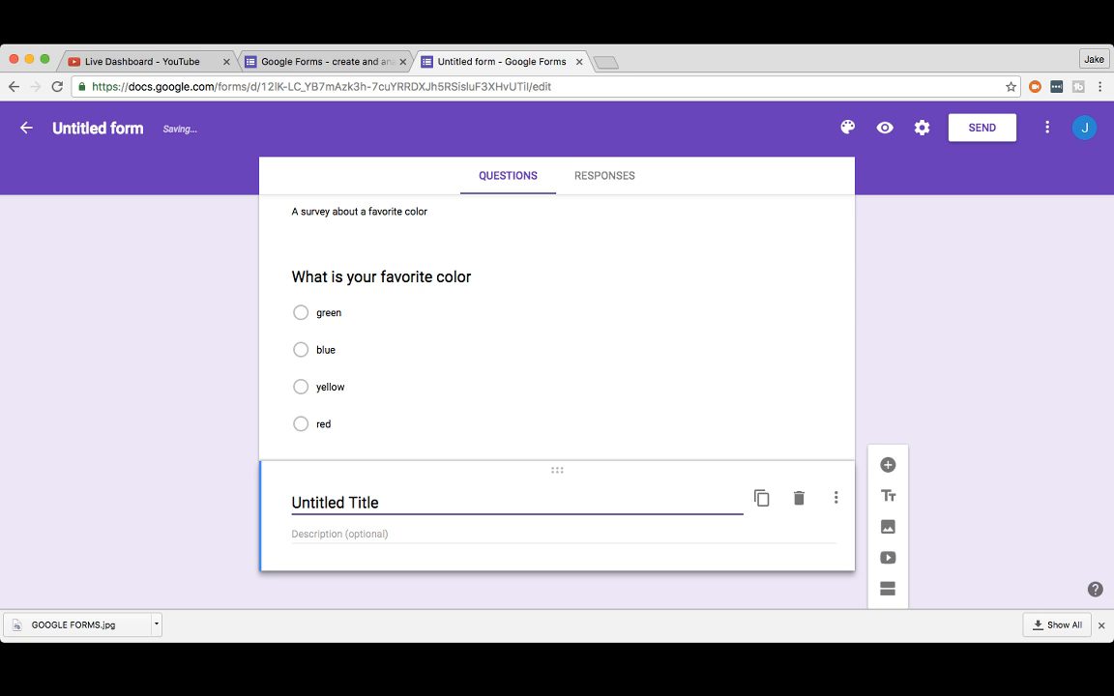
left_click(799, 498)
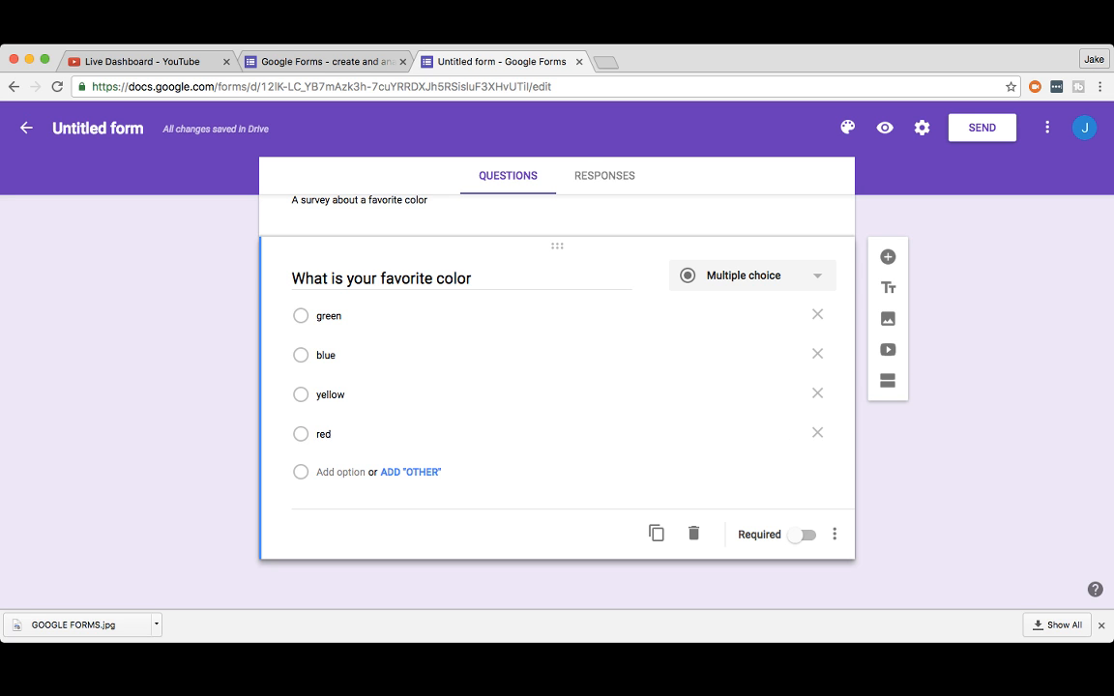
left_click(801, 534)
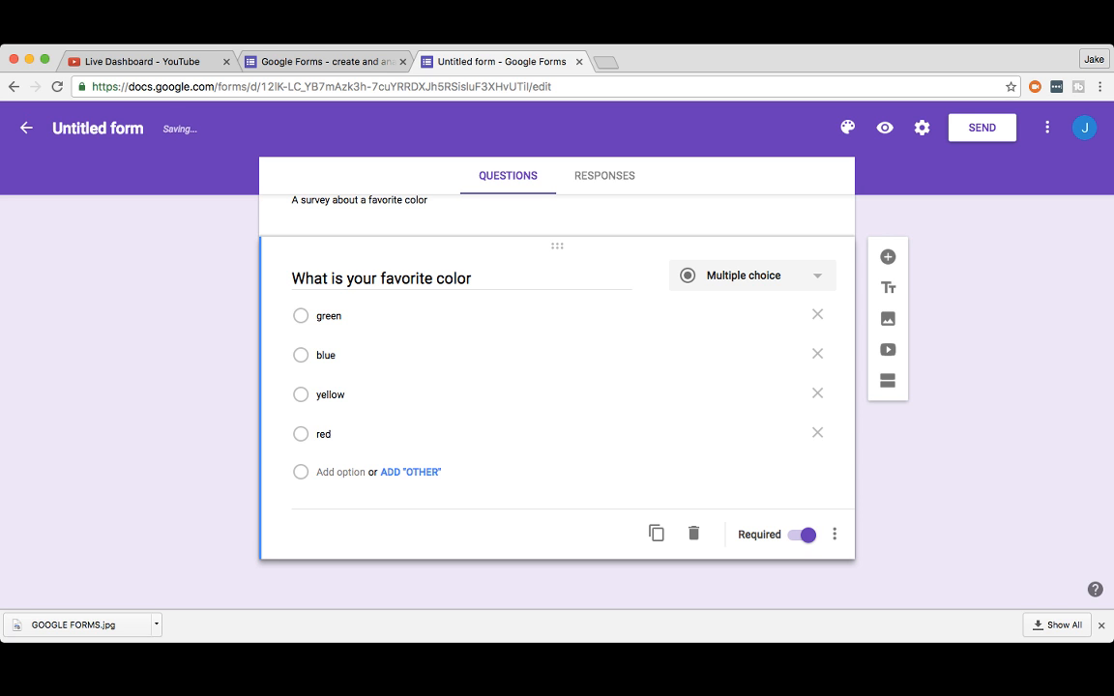
left_click(834, 534)
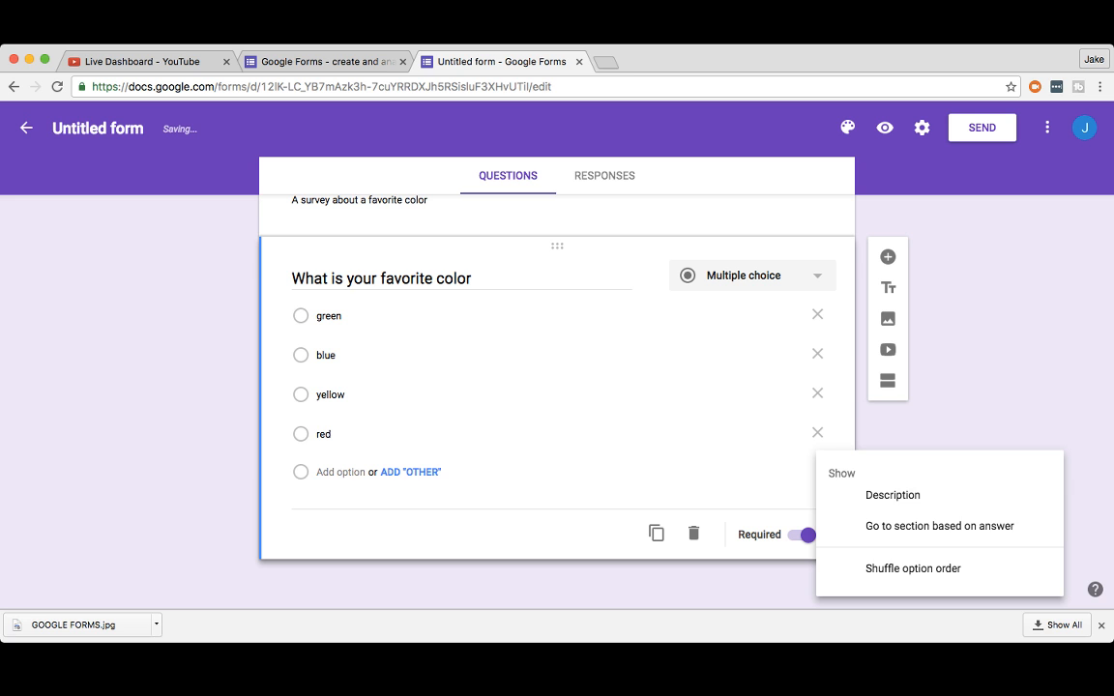
key("Escape")
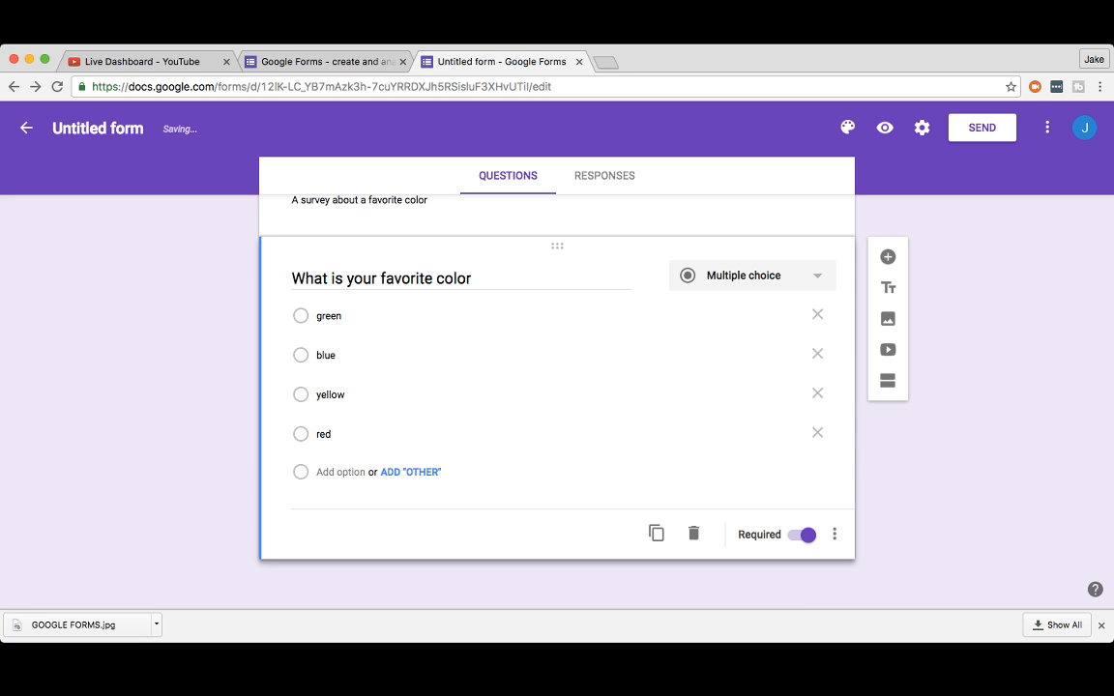
left_click(834, 533)
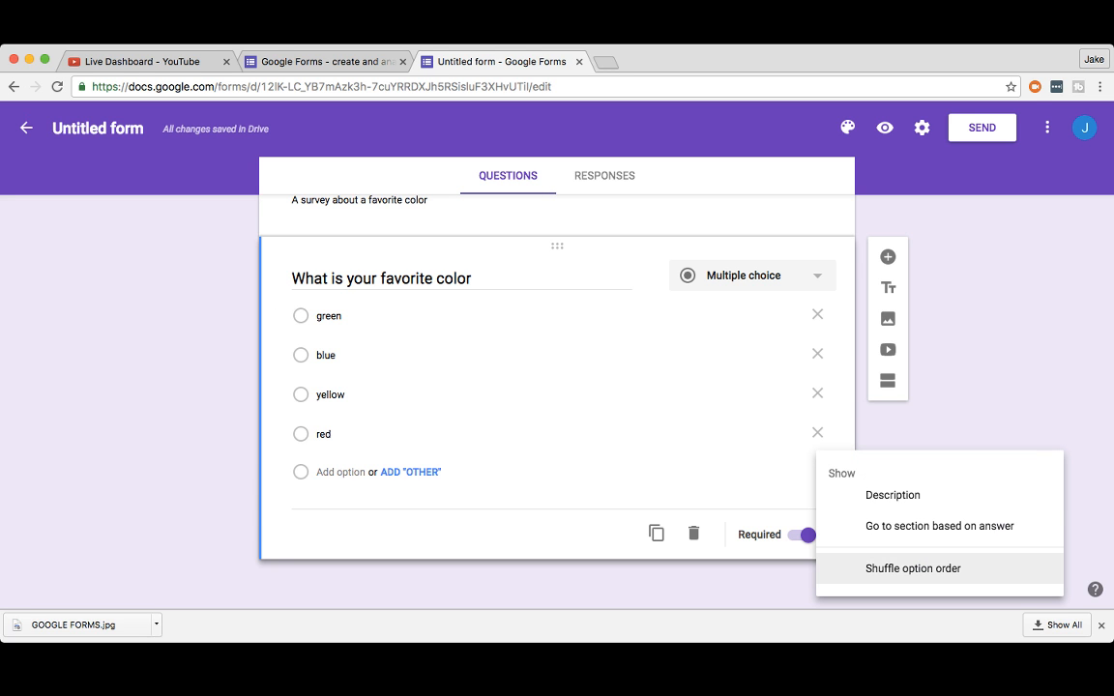
key("Escape")
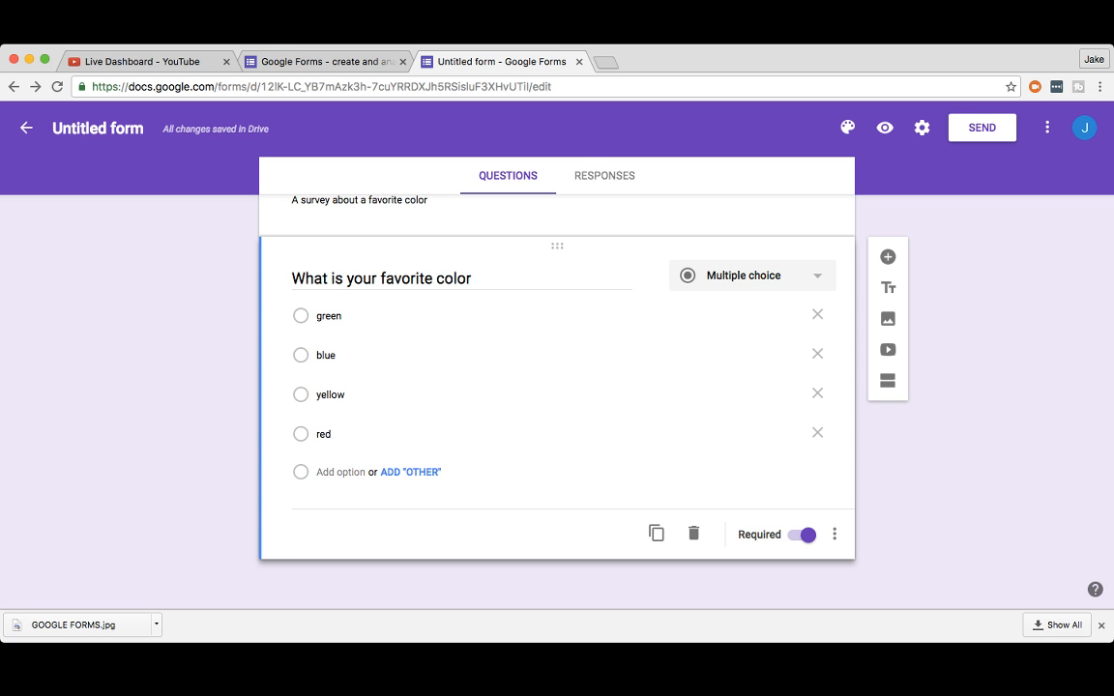
left_click(981, 127)
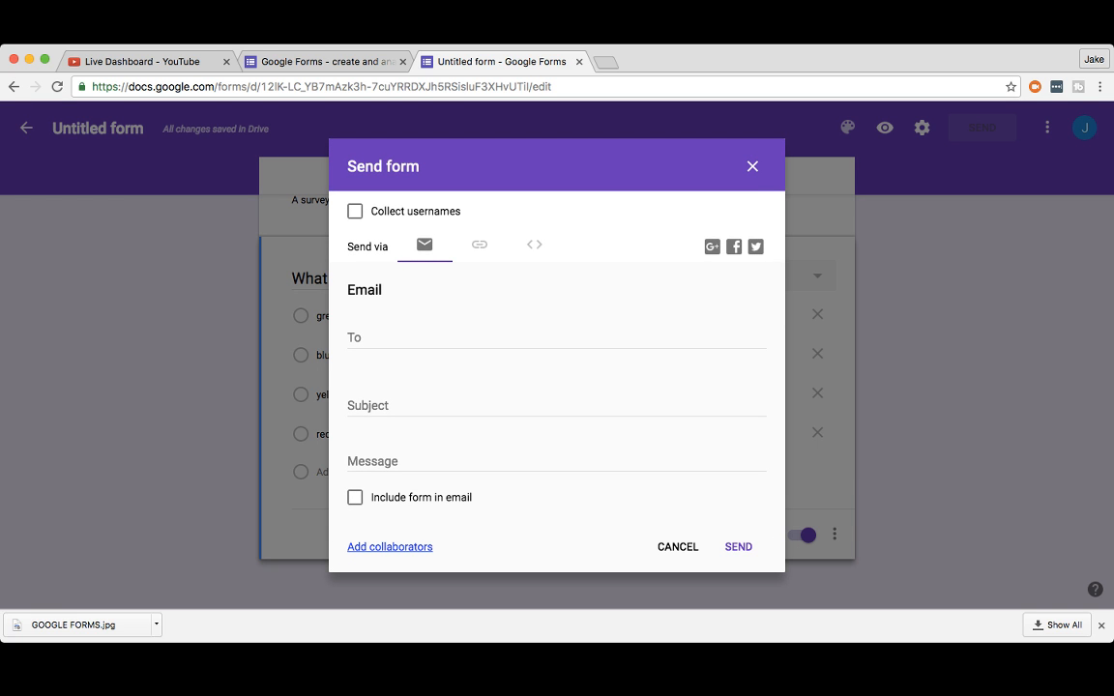
left_click(406, 337)
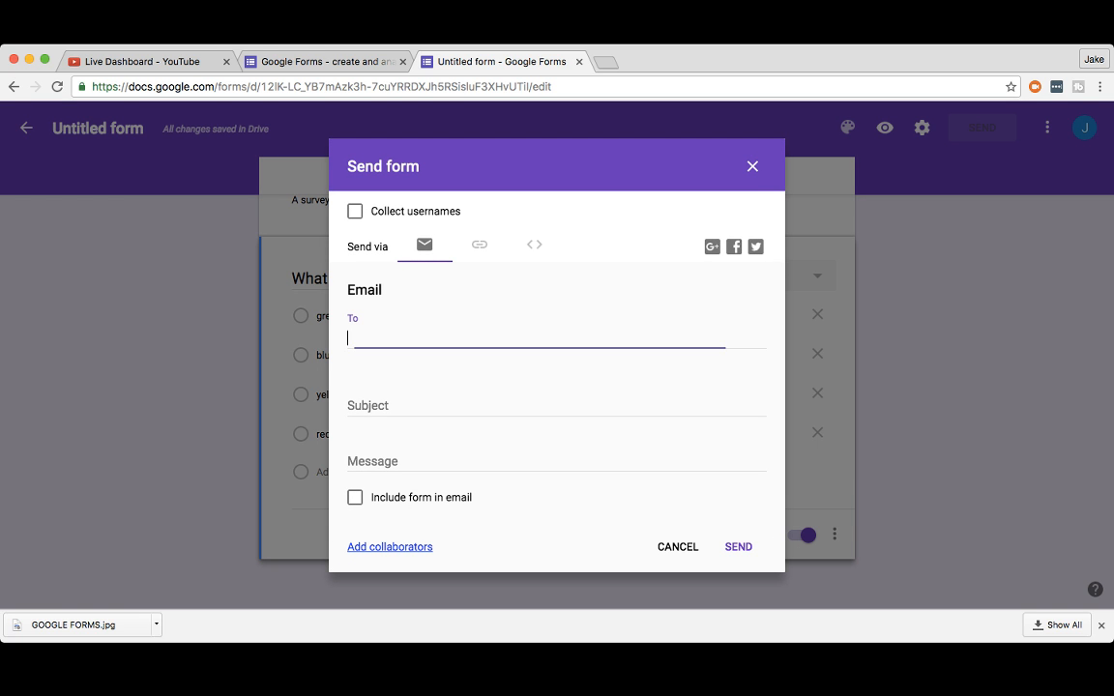
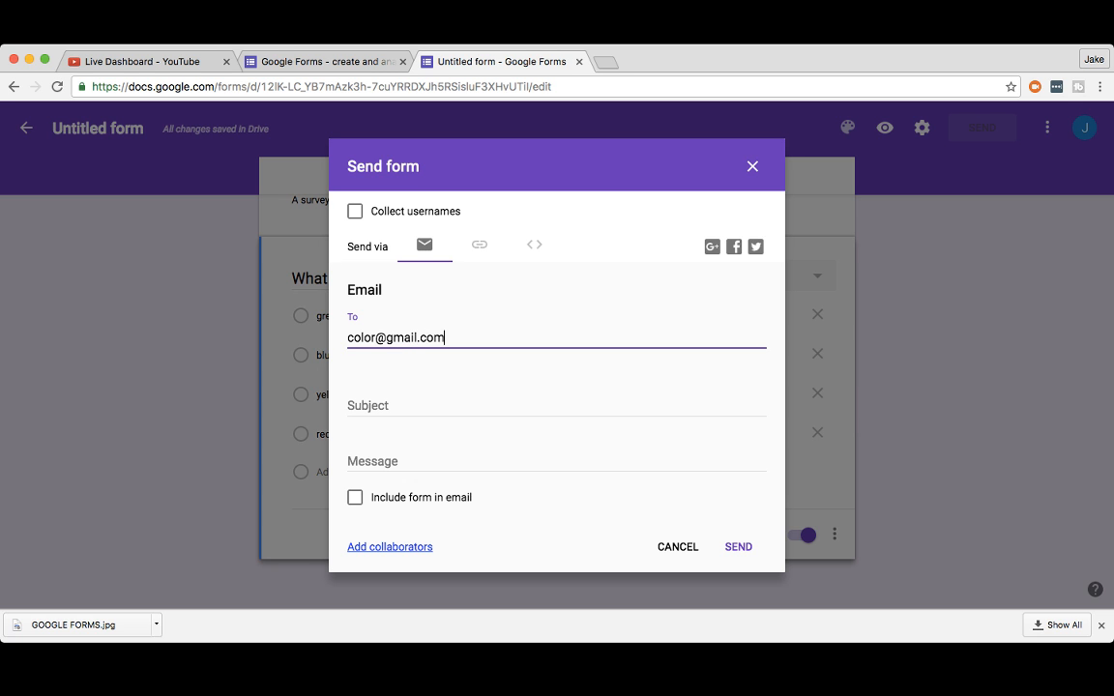
key("super+a")
key("BackSpace")
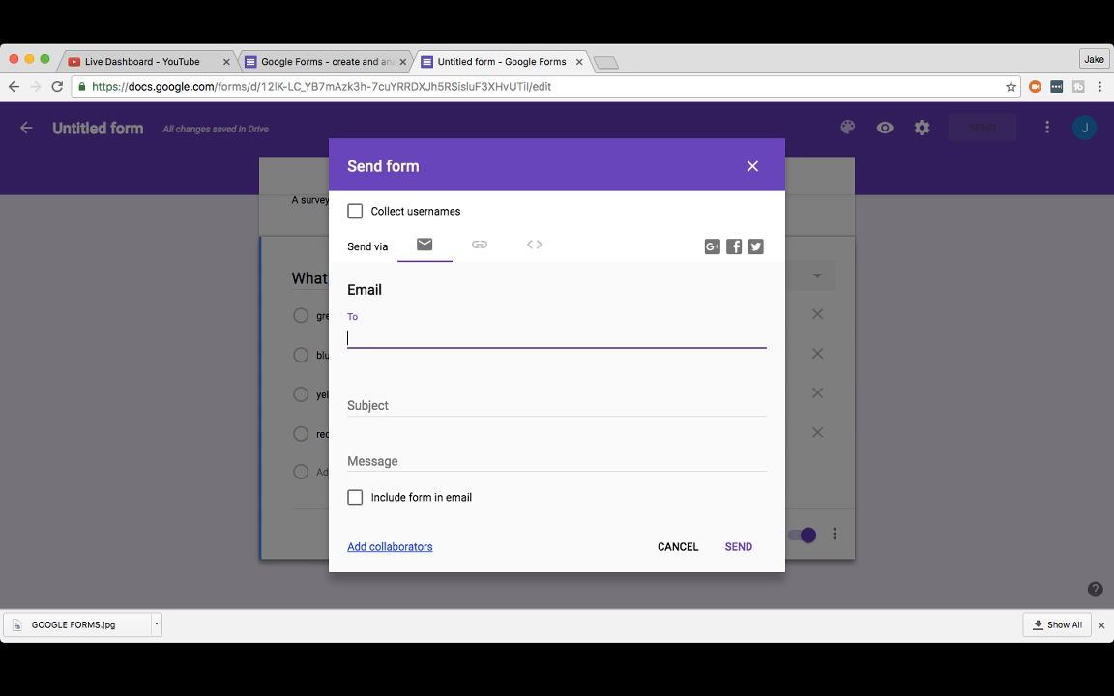
left_click(415, 406)
left_click(435, 461)
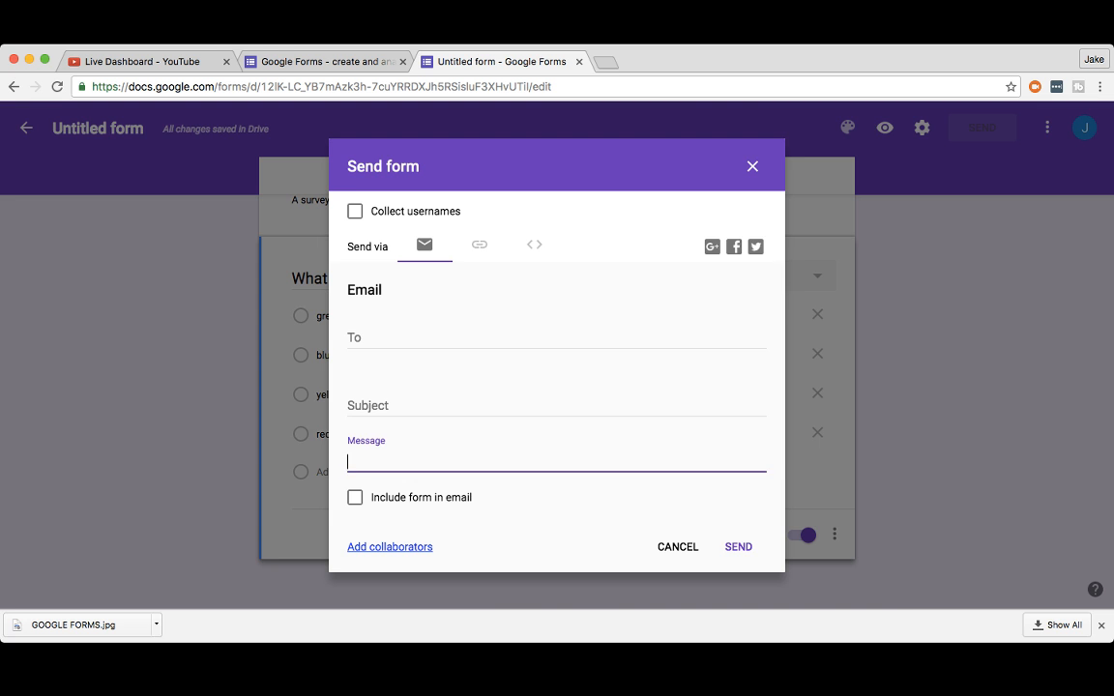
key("Escape")
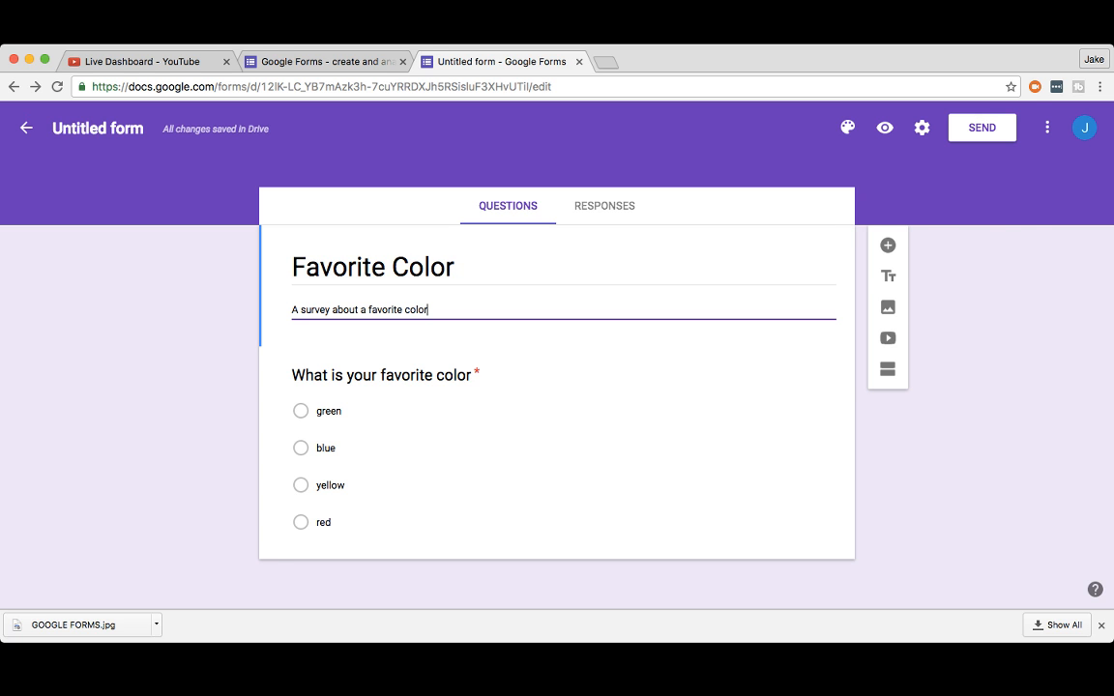
Step: Open and close the theme colour palette twice without choosing a colour
left_click(847, 127)
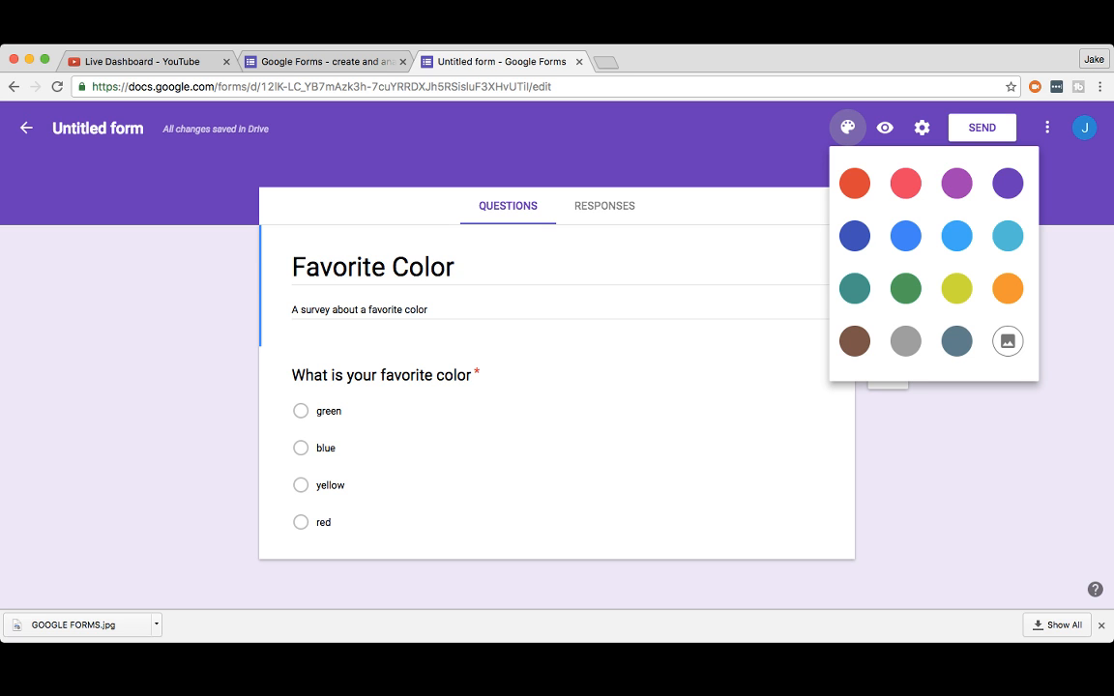
left_click(846, 126)
left_click(846, 126)
left_click(847, 126)
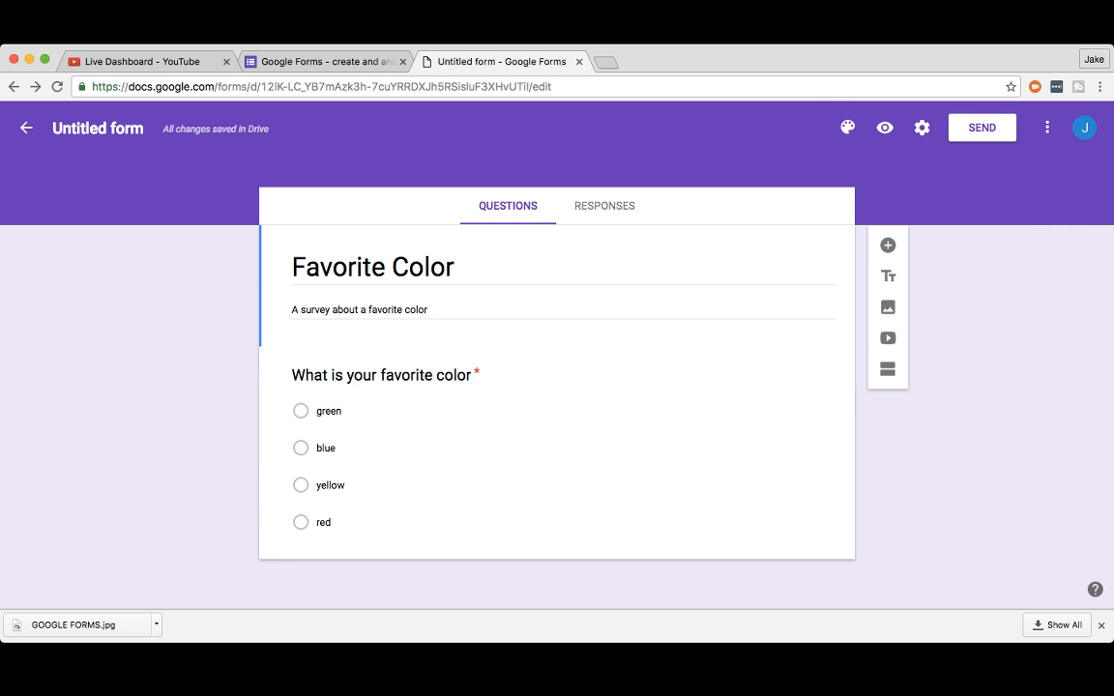
Step: Show the Responses tab with 0 responses, glancing at the live dashboard in between
left_click(604, 206)
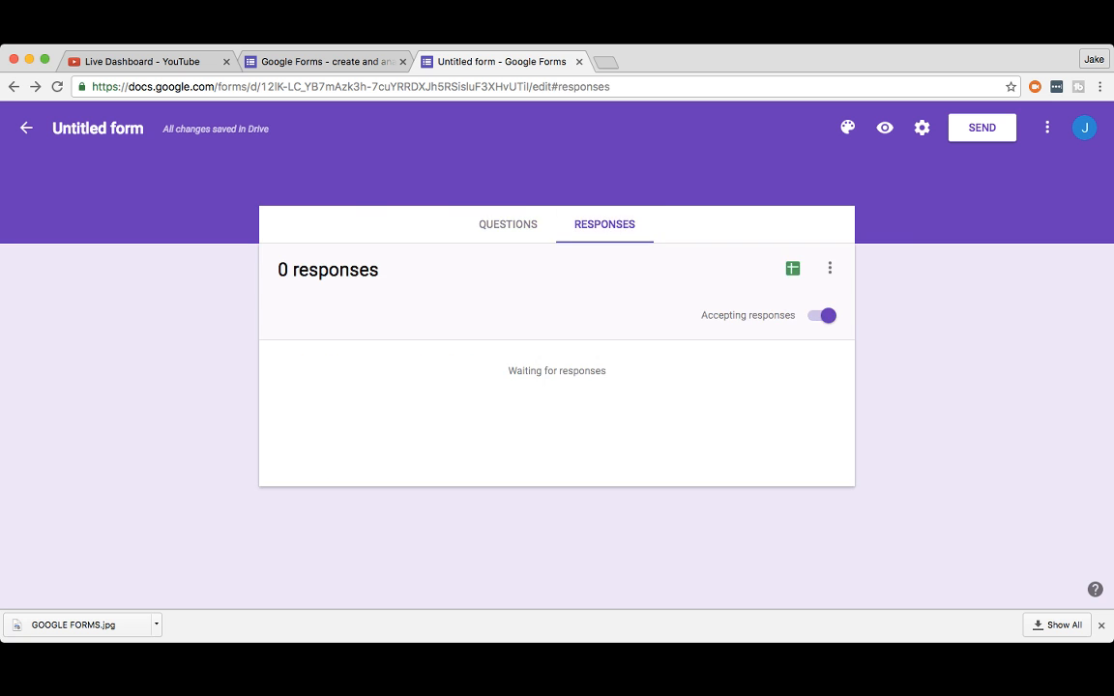
left_click(507, 223)
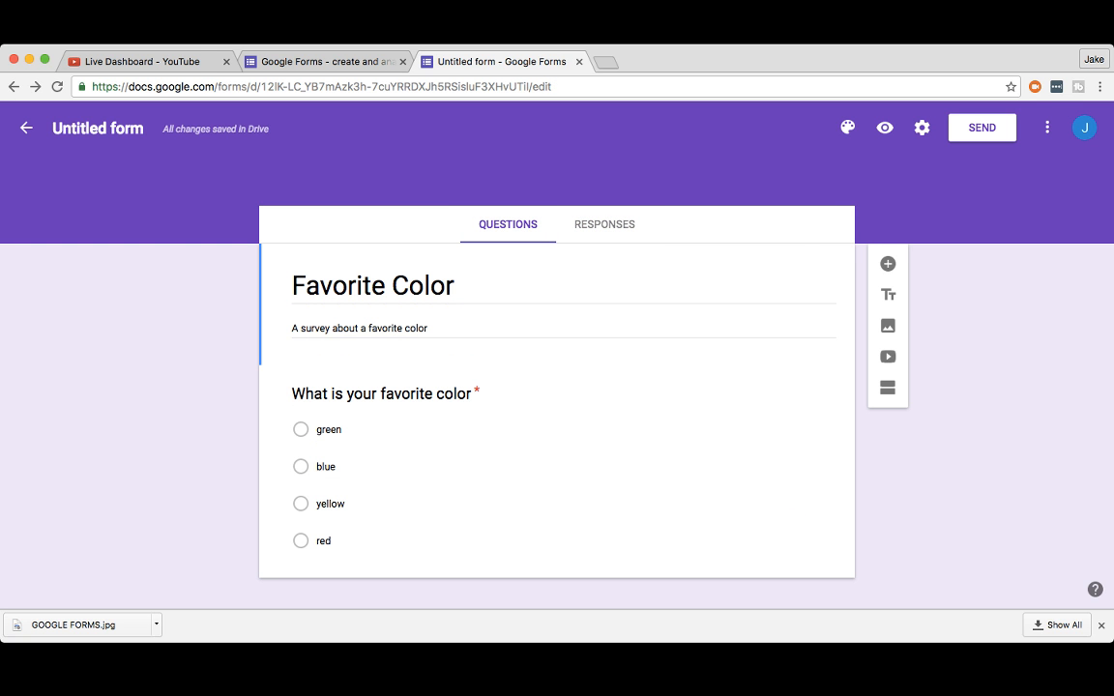
left_click(604, 225)
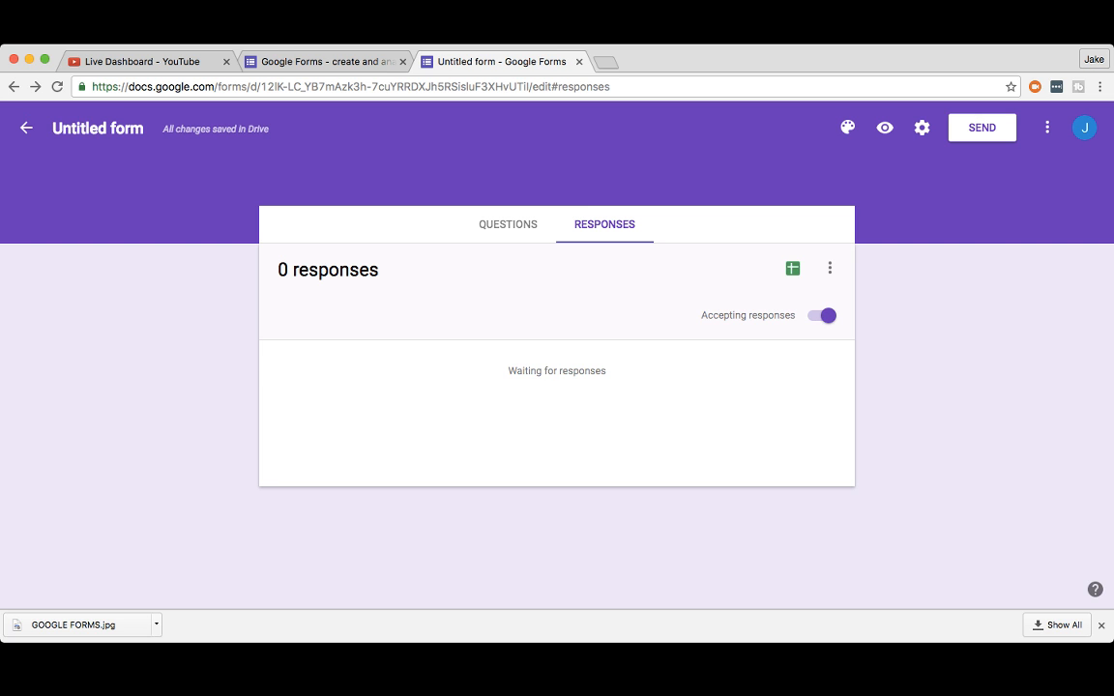
left_click(143, 60)
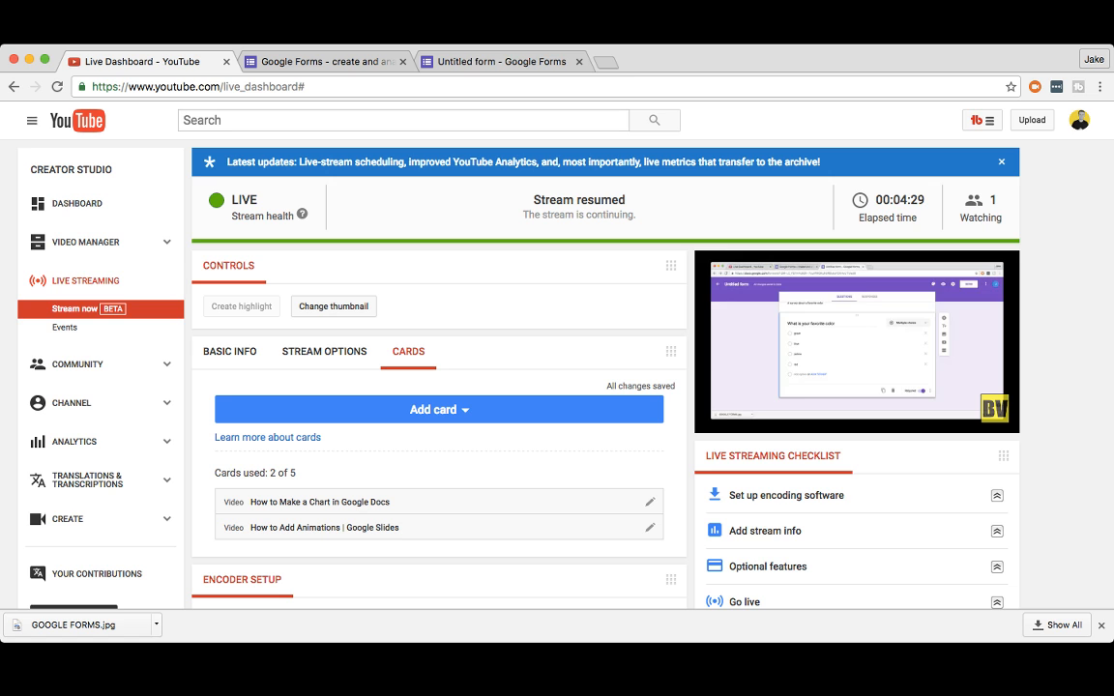
left_click(498, 61)
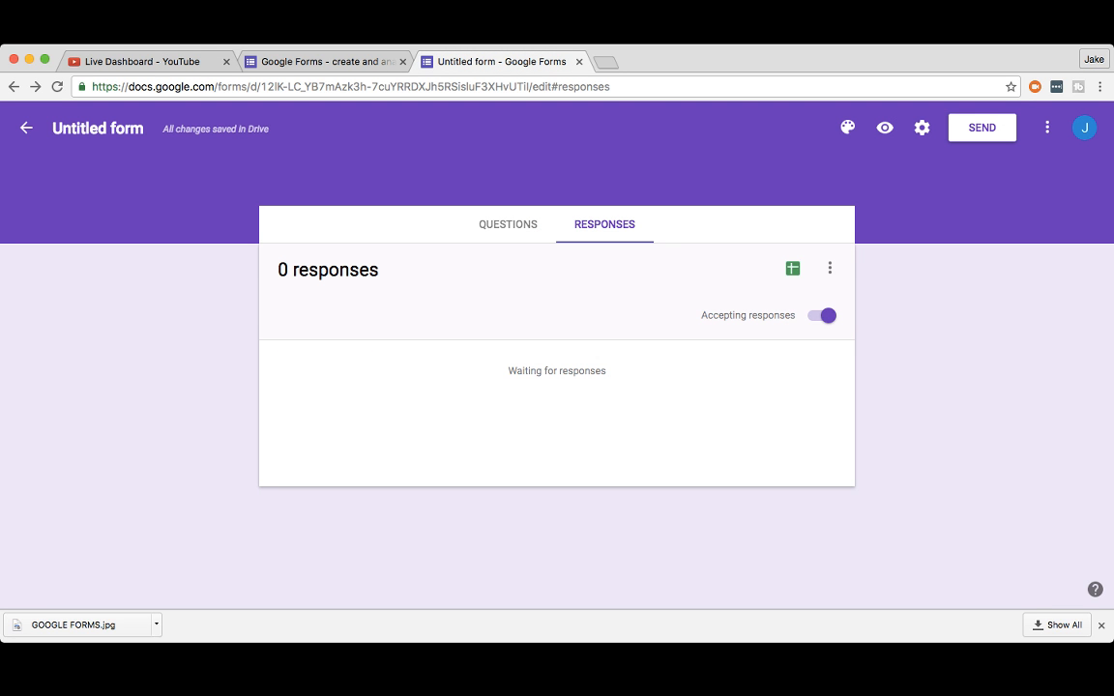
Step: Browse the General, Presentation and Quizzes settings, cancel unchanged, and return to the live dashboard
left_click(921, 126)
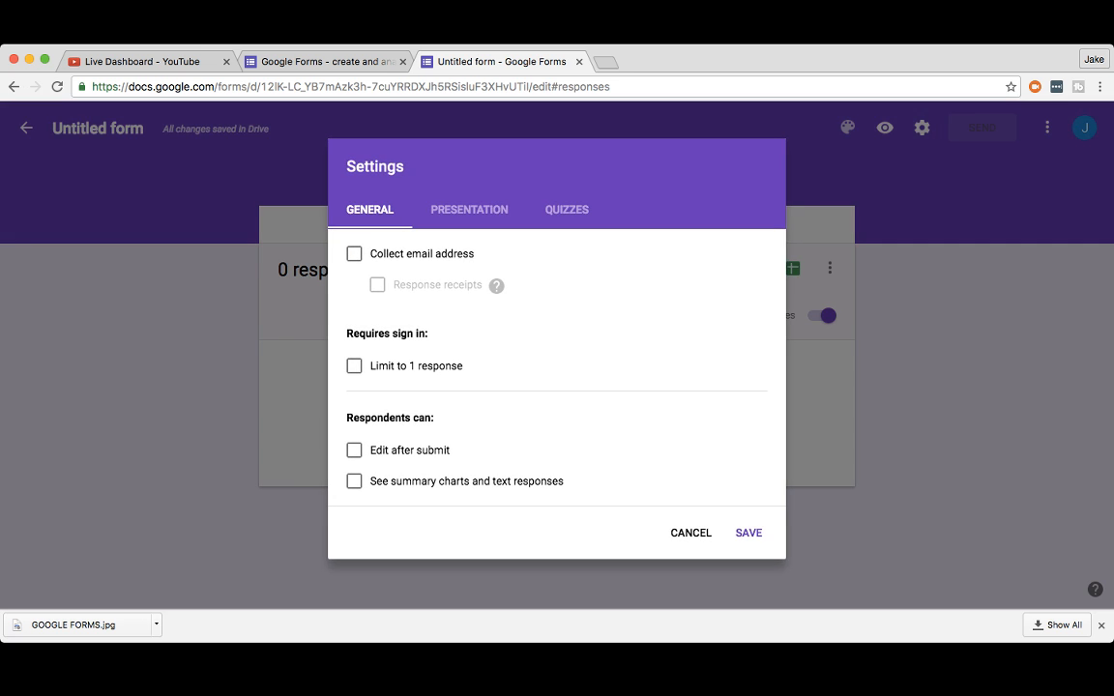
left_click(469, 208)
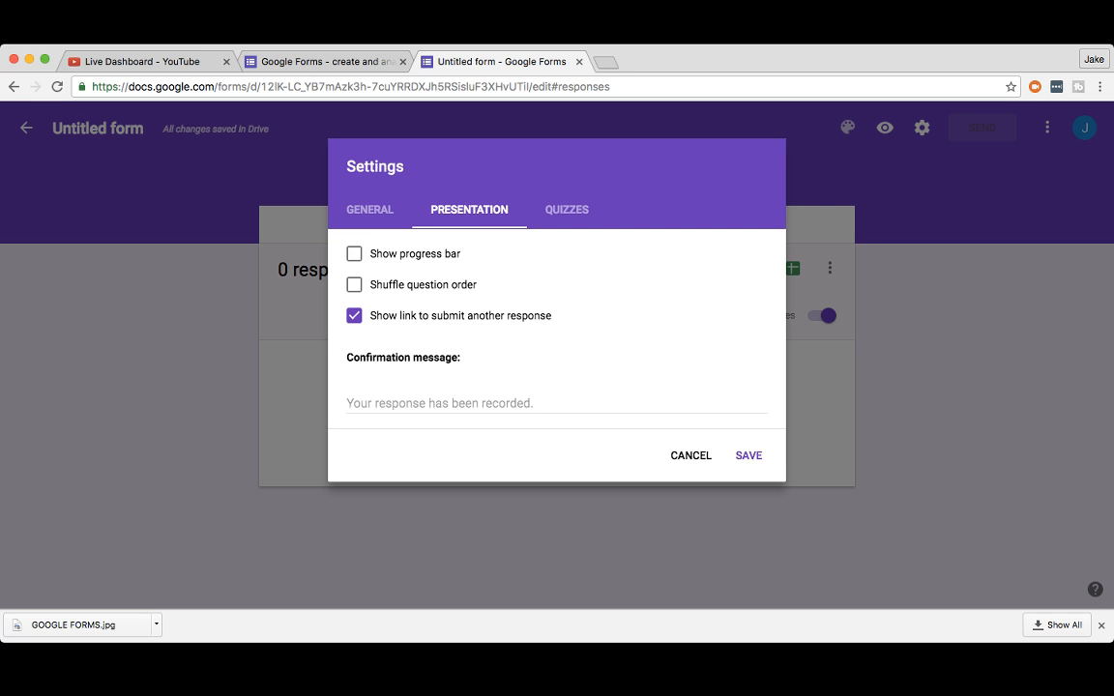
left_click(566, 209)
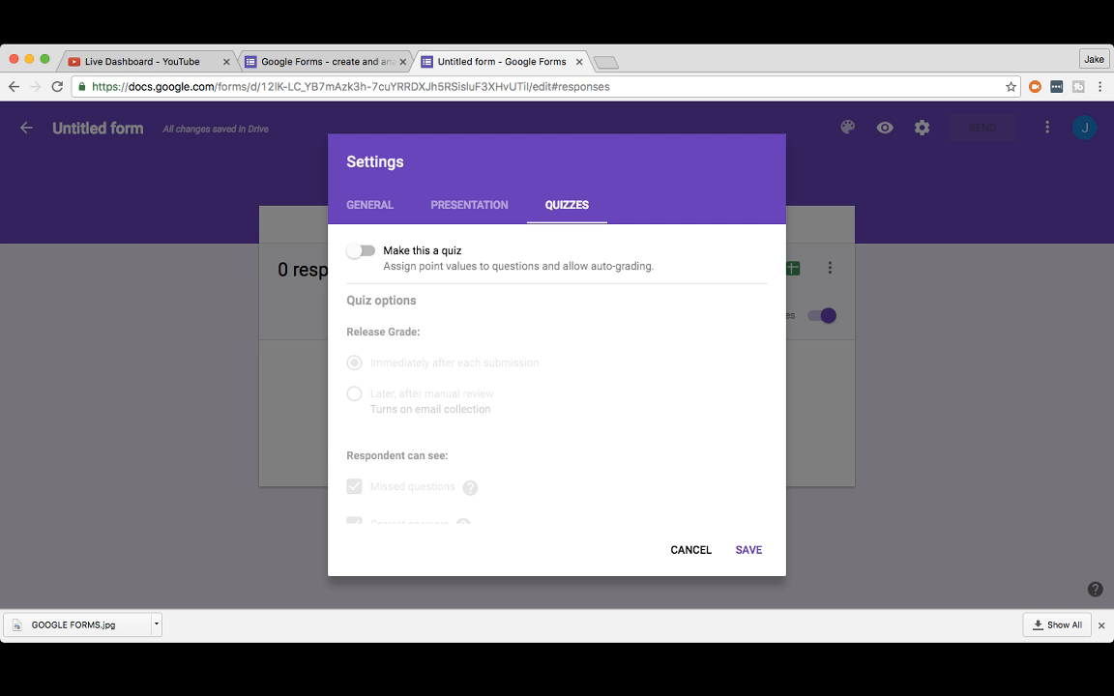
left_click(691, 549)
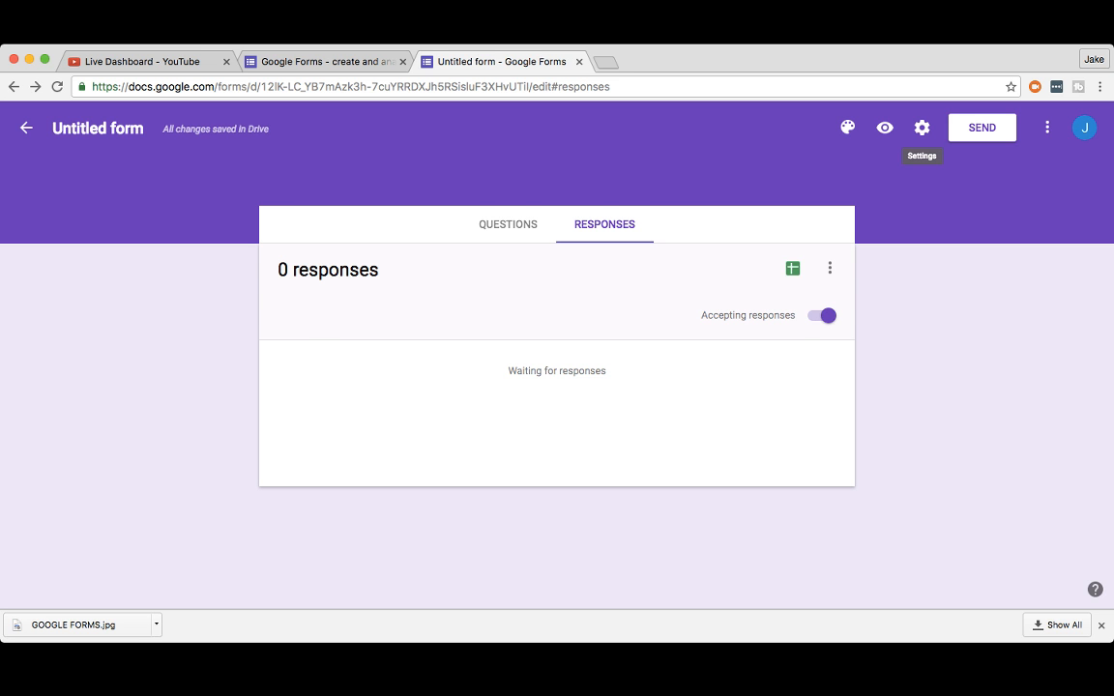
left_click(143, 60)
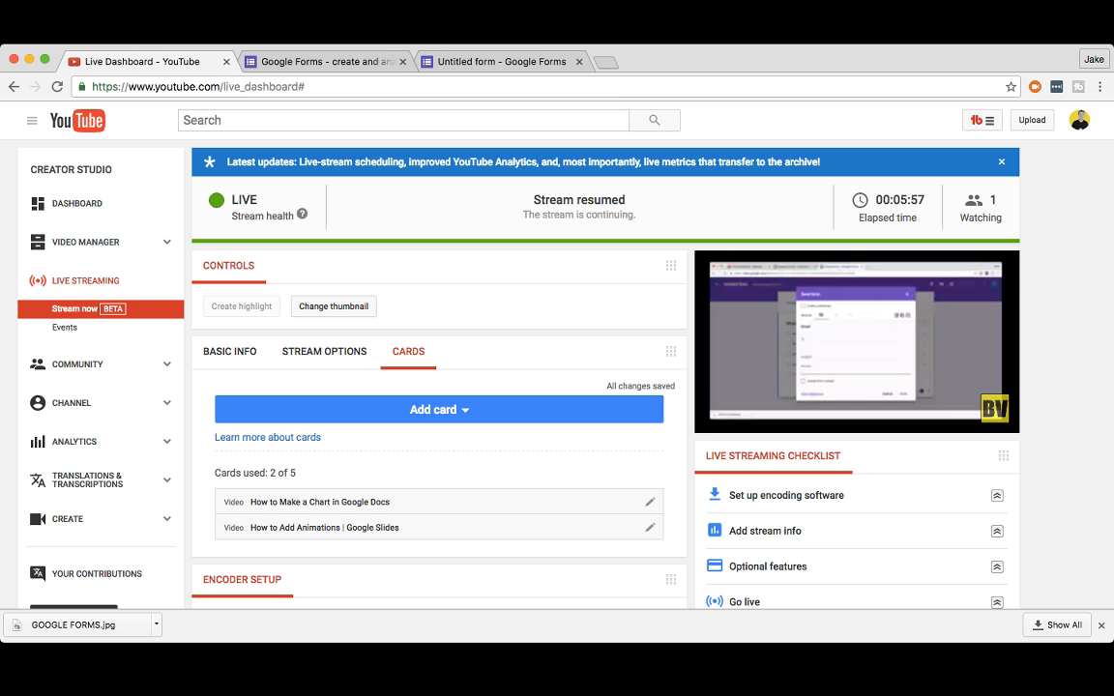